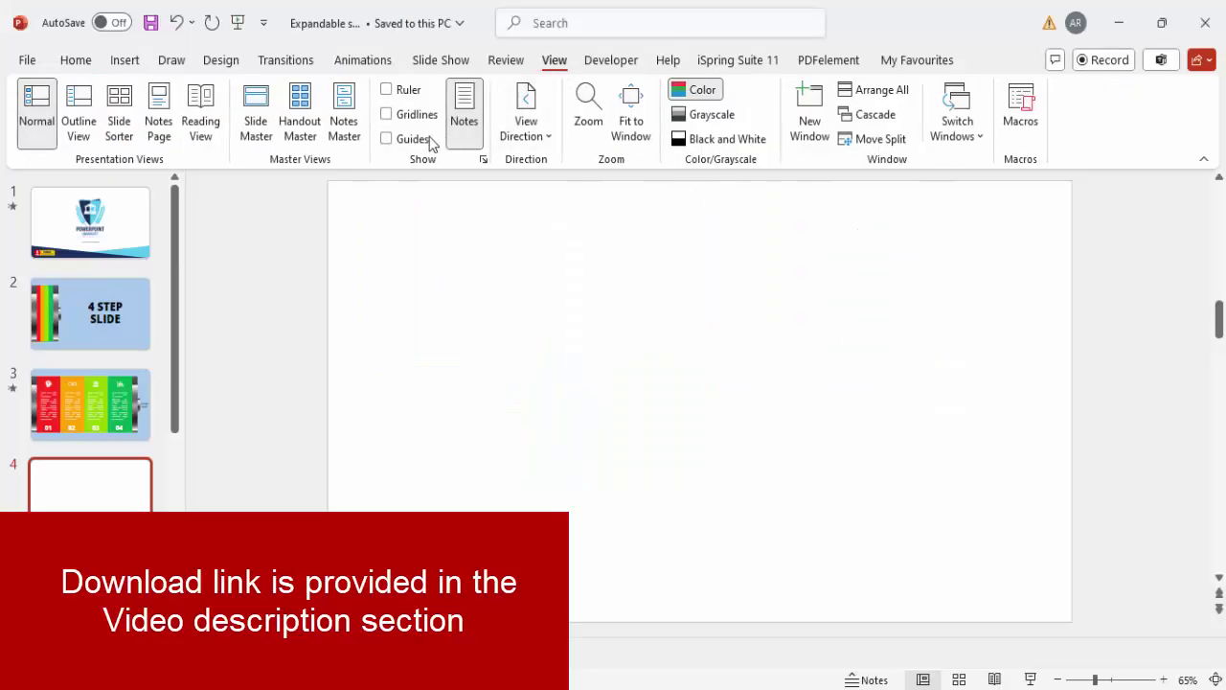
- Insert a rectangle sized 6" high by 2.7" wide
click(124, 60)
click(398, 134)
click(391, 319)
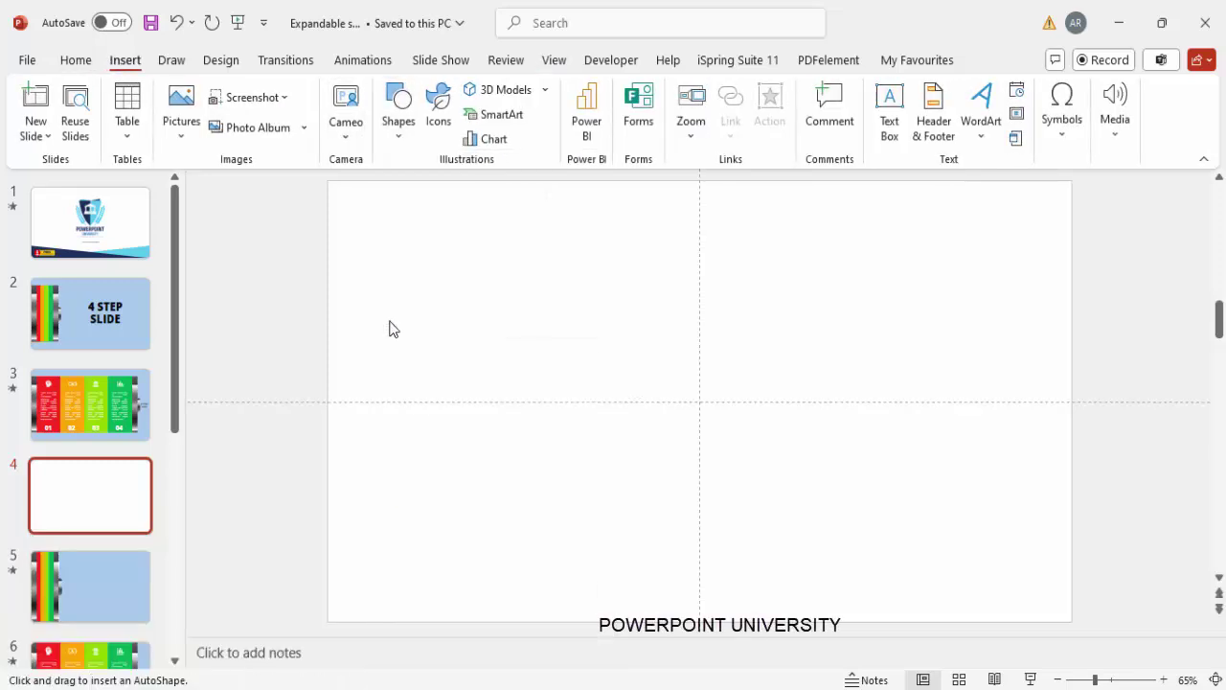
click(460, 303)
click(1138, 97)
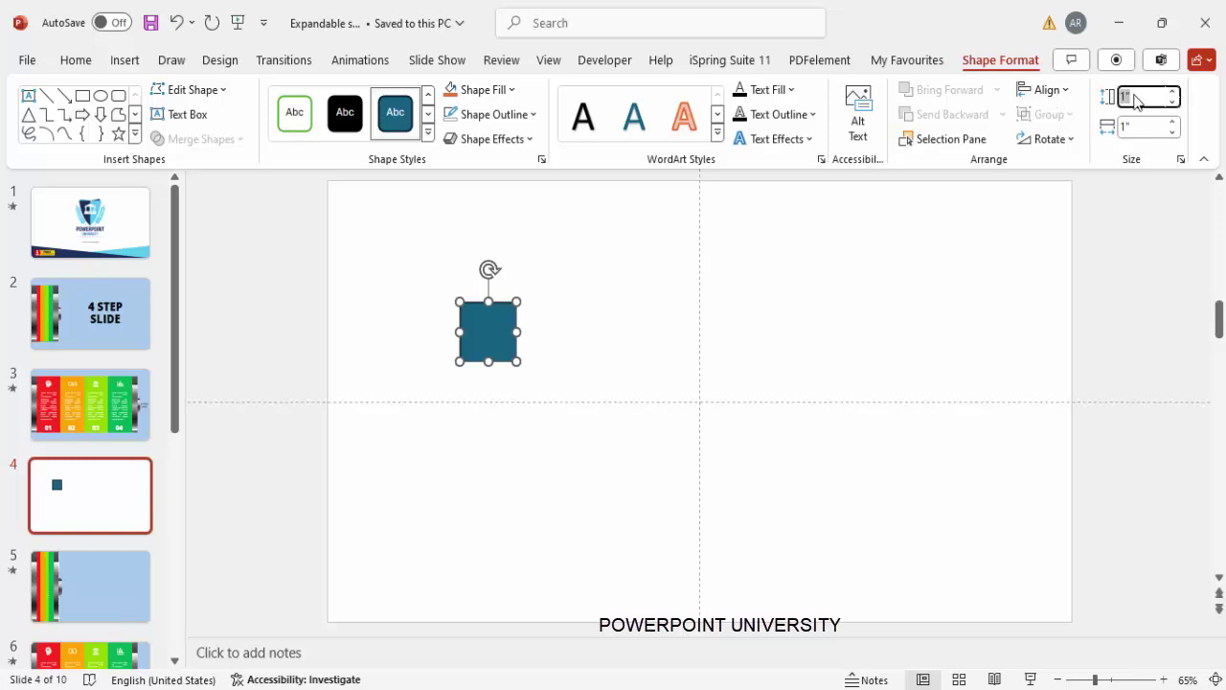
text(6)
click(1154, 122)
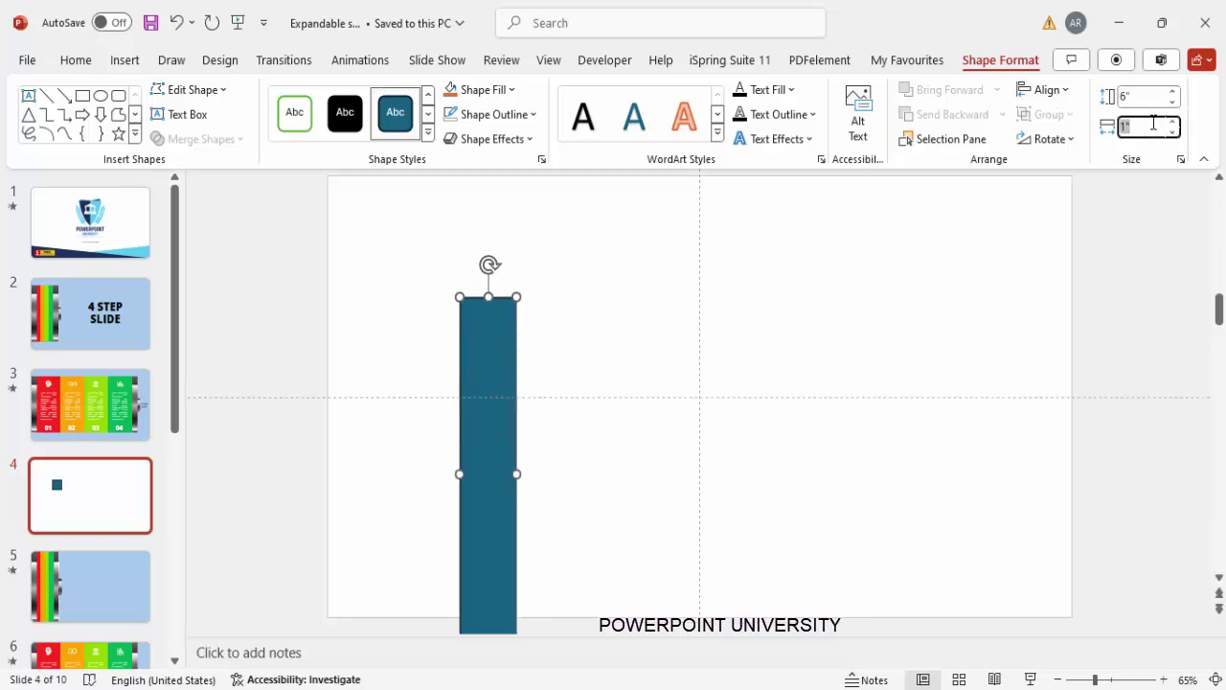
text(2.7)
key(Return)
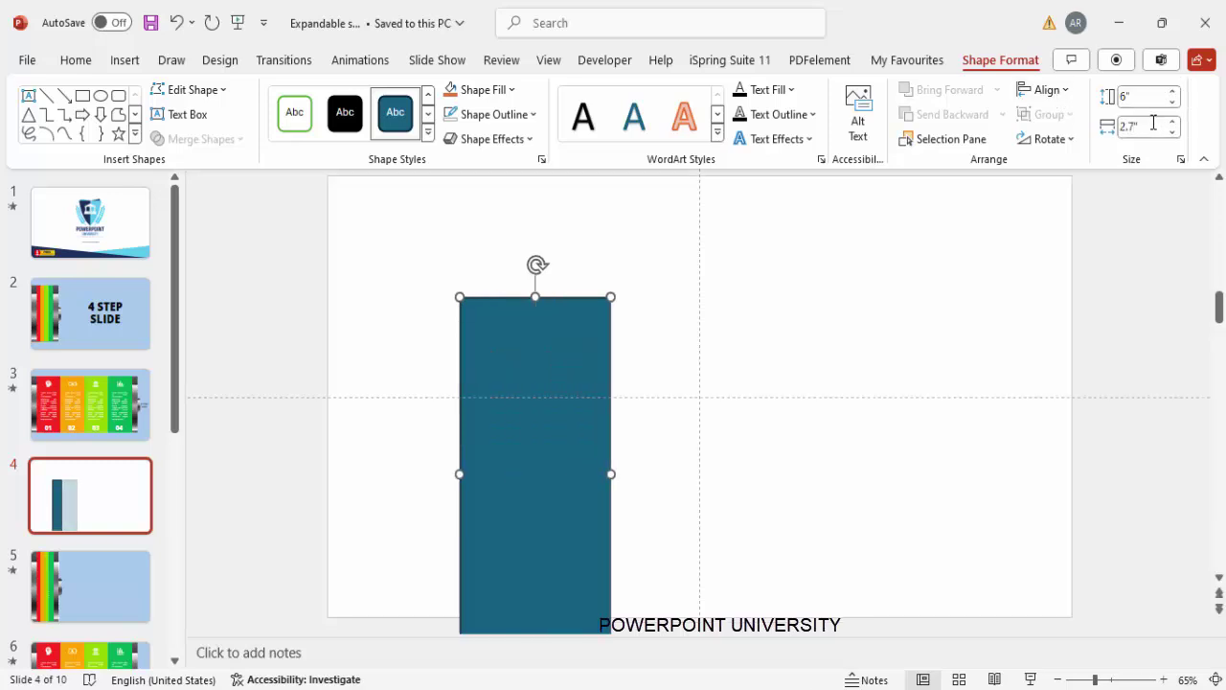
- Fill the rectangle red, remove its outline, and move it toward the upper left
click(490, 92)
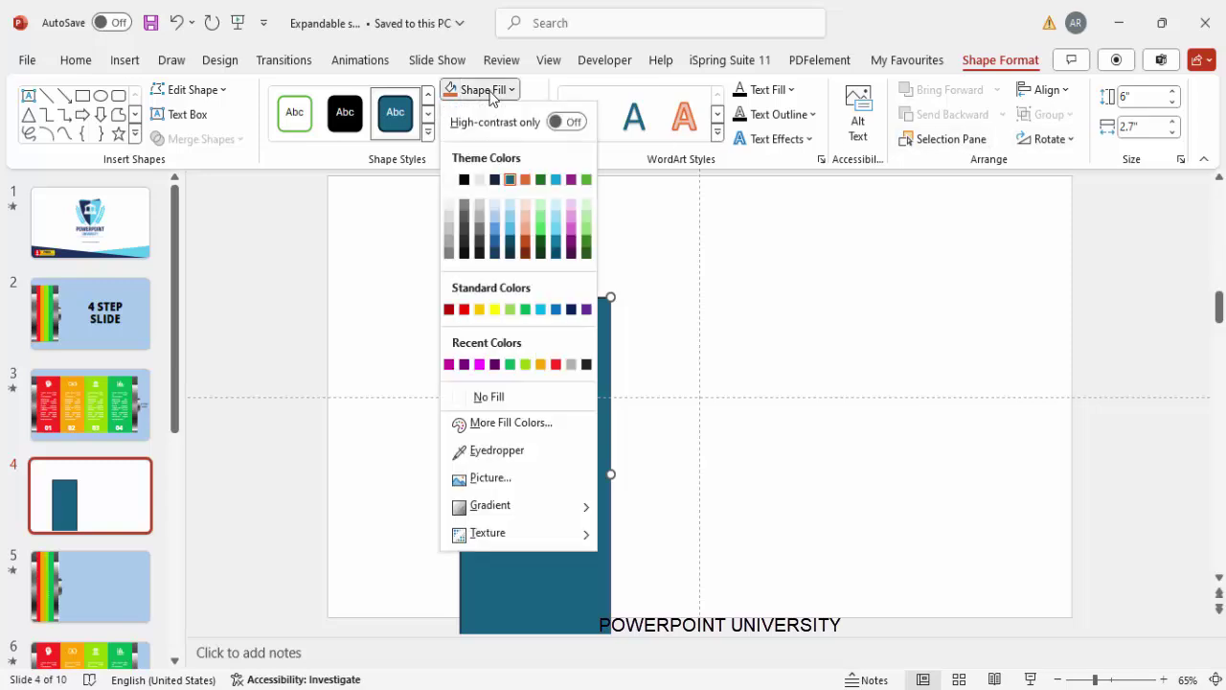
click(556, 364)
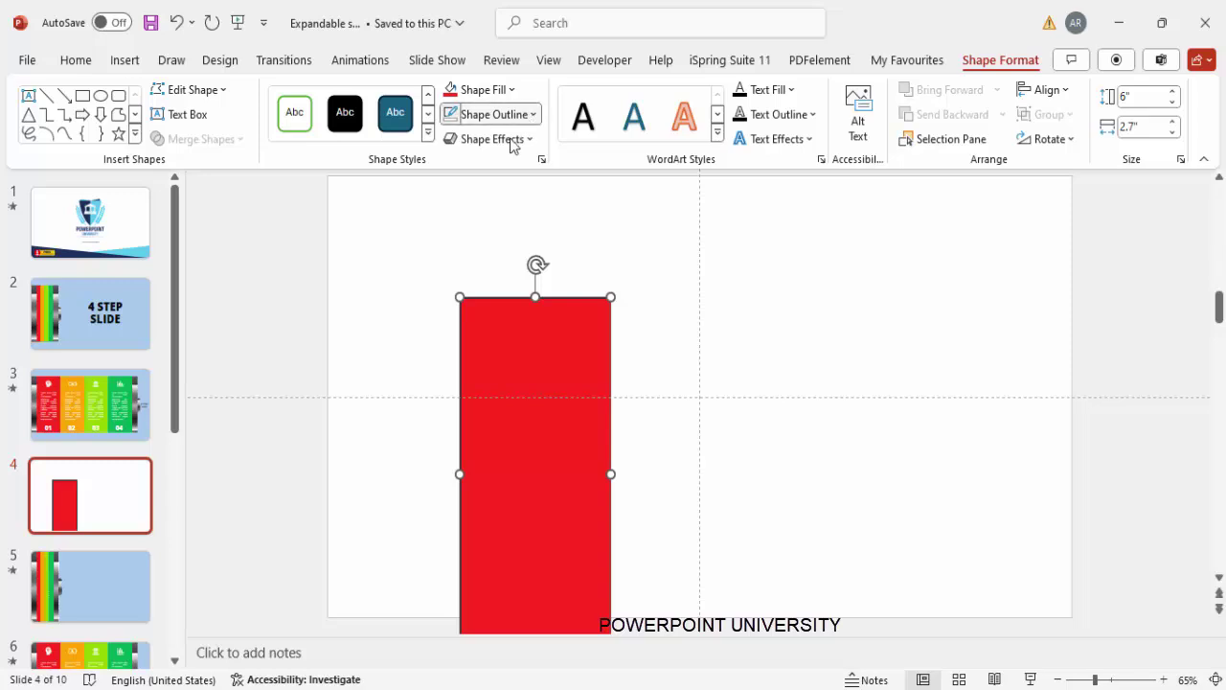
click(494, 114)
click(482, 421)
drag(525, 429, 471, 383)
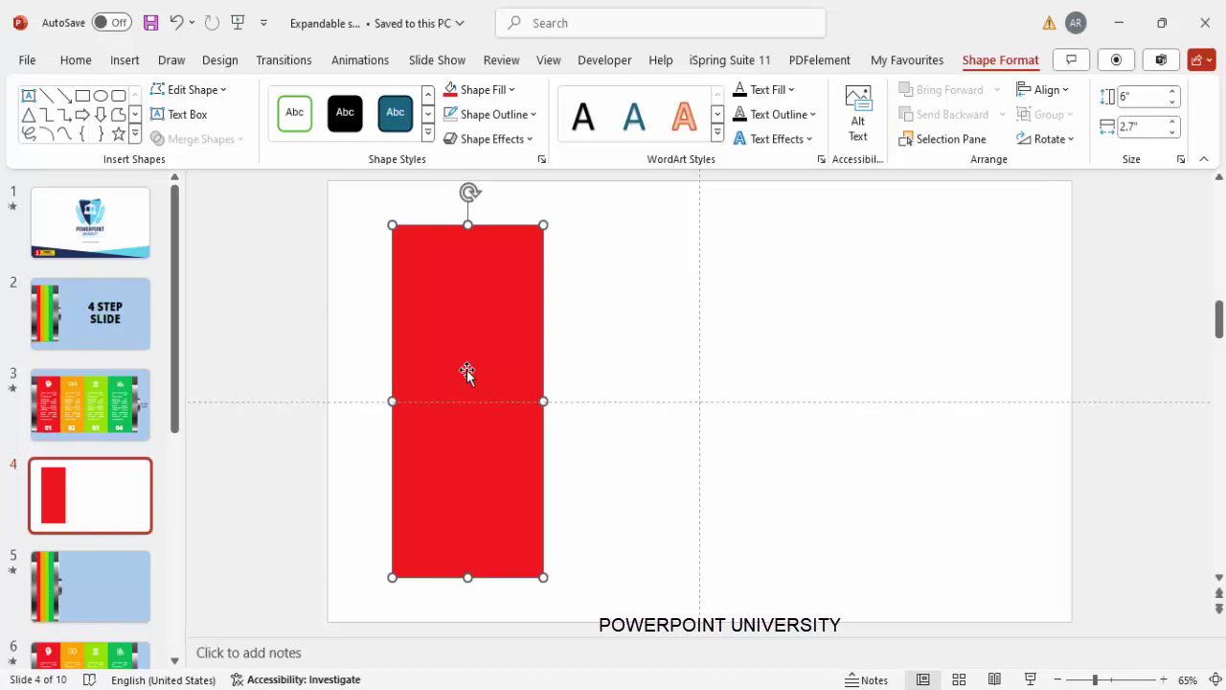
- Duplicate the red bar three times to the right, filling the copies orange, lime and green
drag(465, 330, 609, 322)
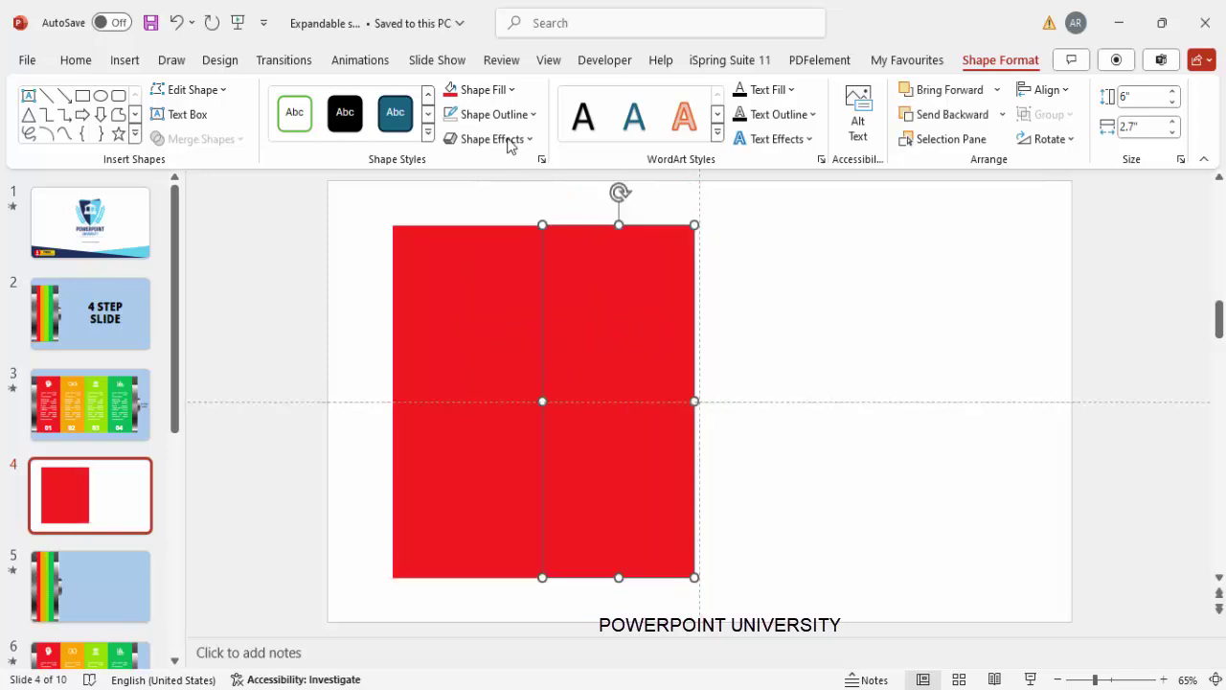
click(478, 91)
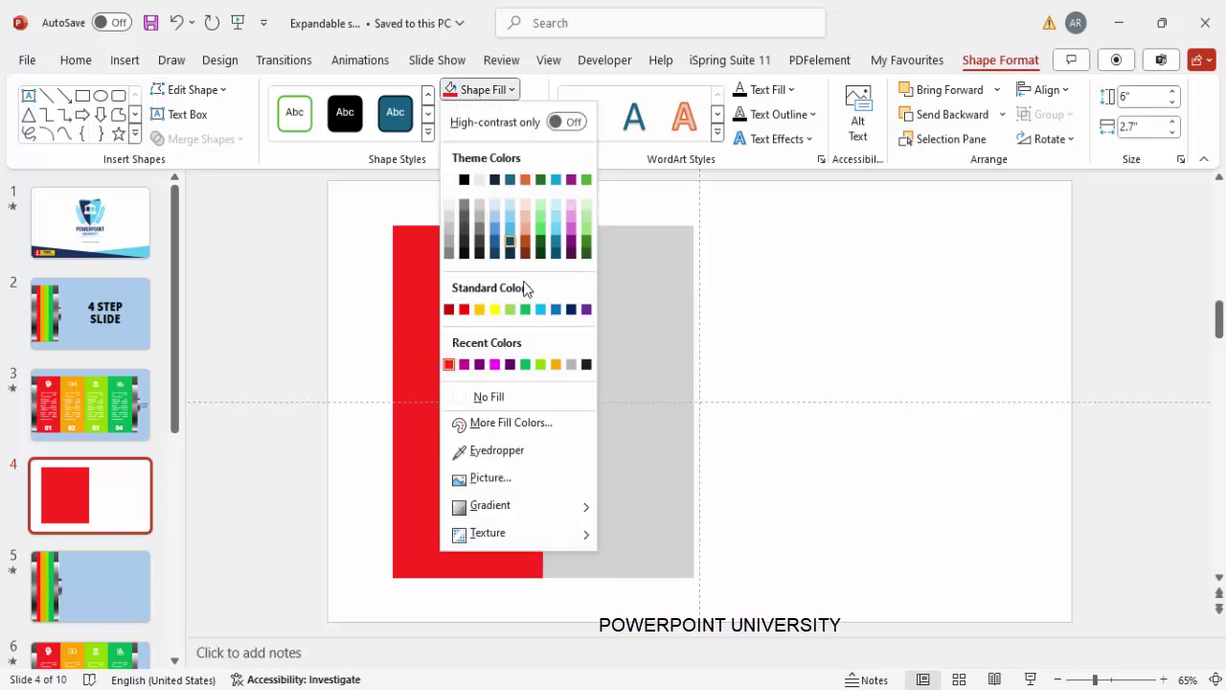
click(555, 364)
drag(633, 325, 778, 333)
click(510, 89)
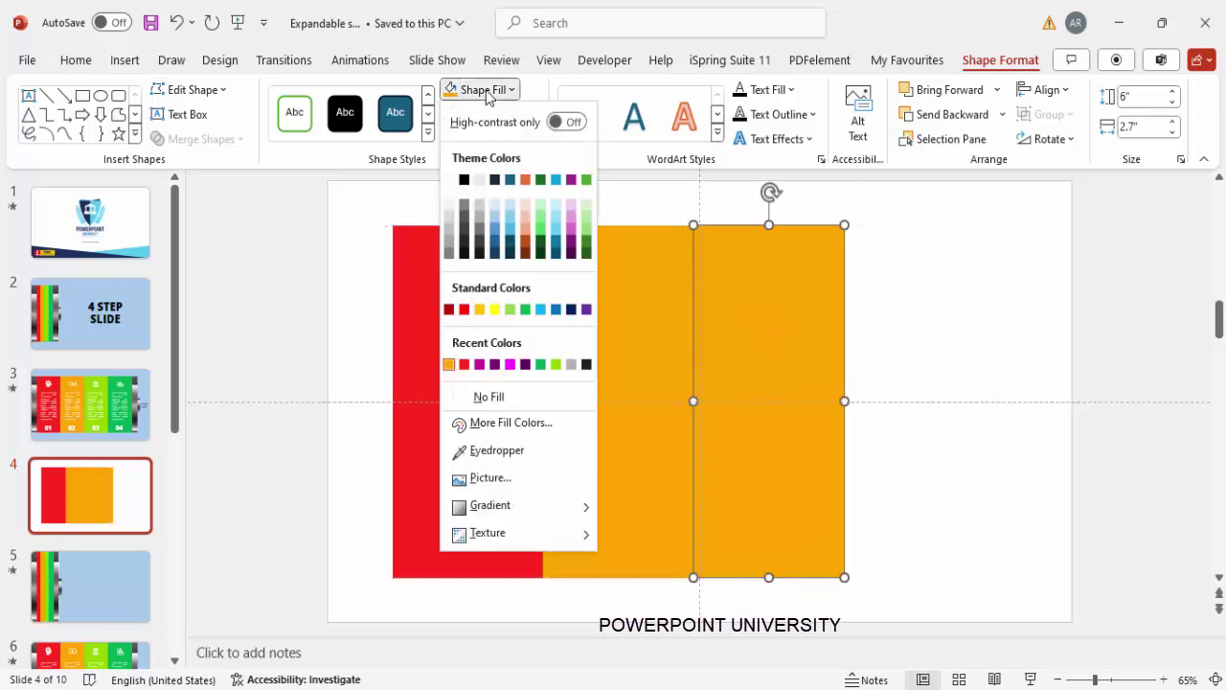
click(556, 365)
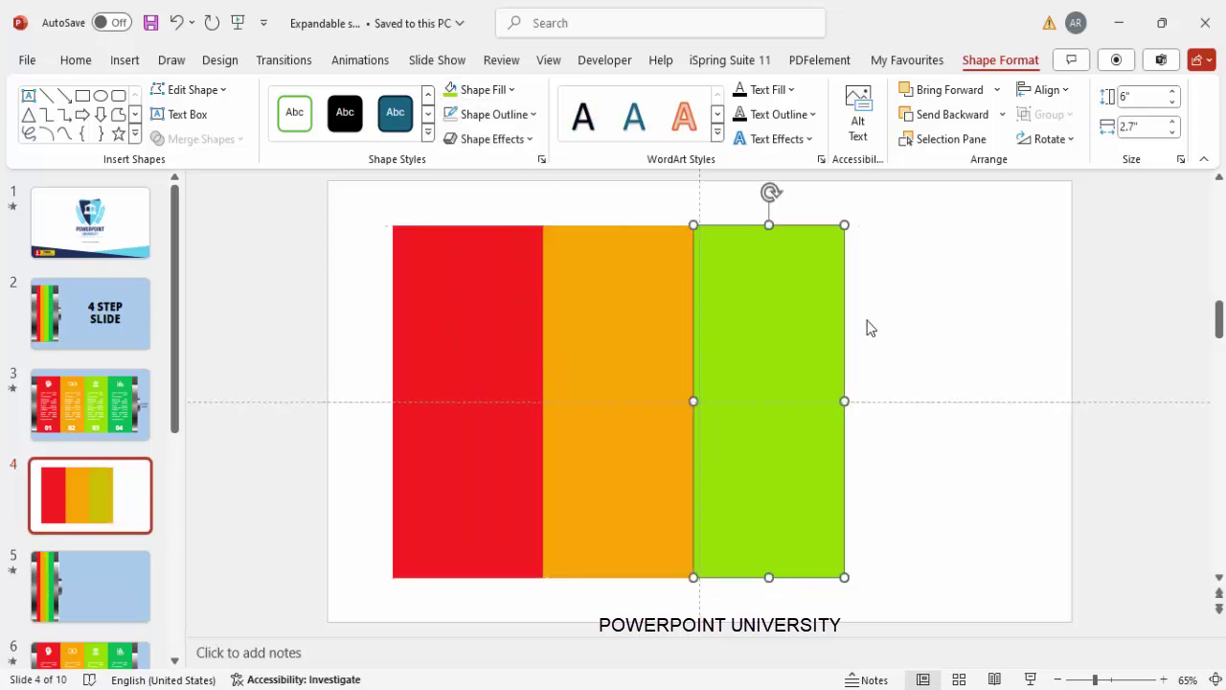
drag(796, 320, 947, 336)
click(490, 90)
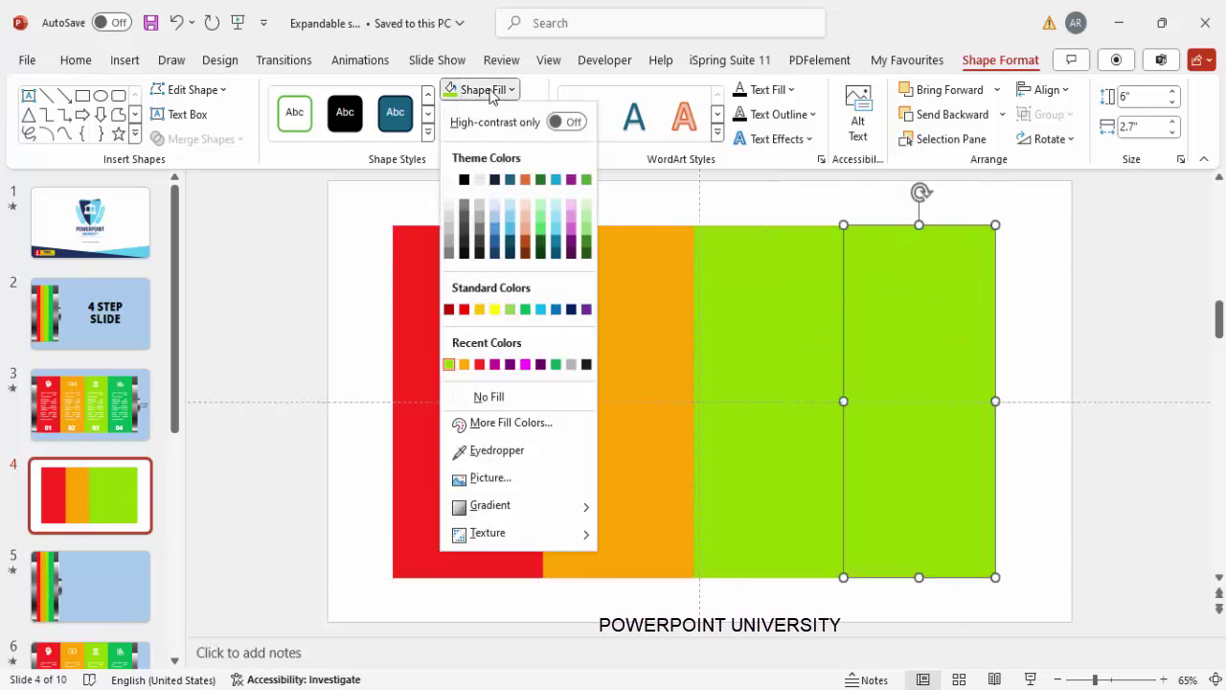
click(555, 365)
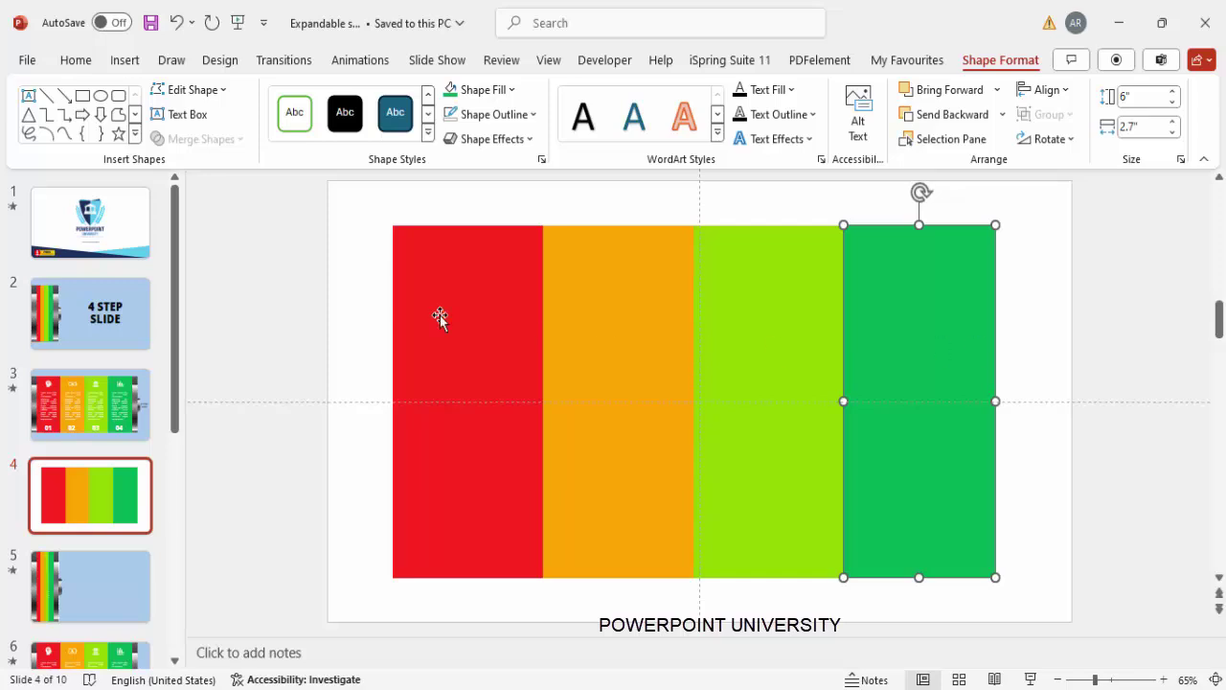
click(342, 279)
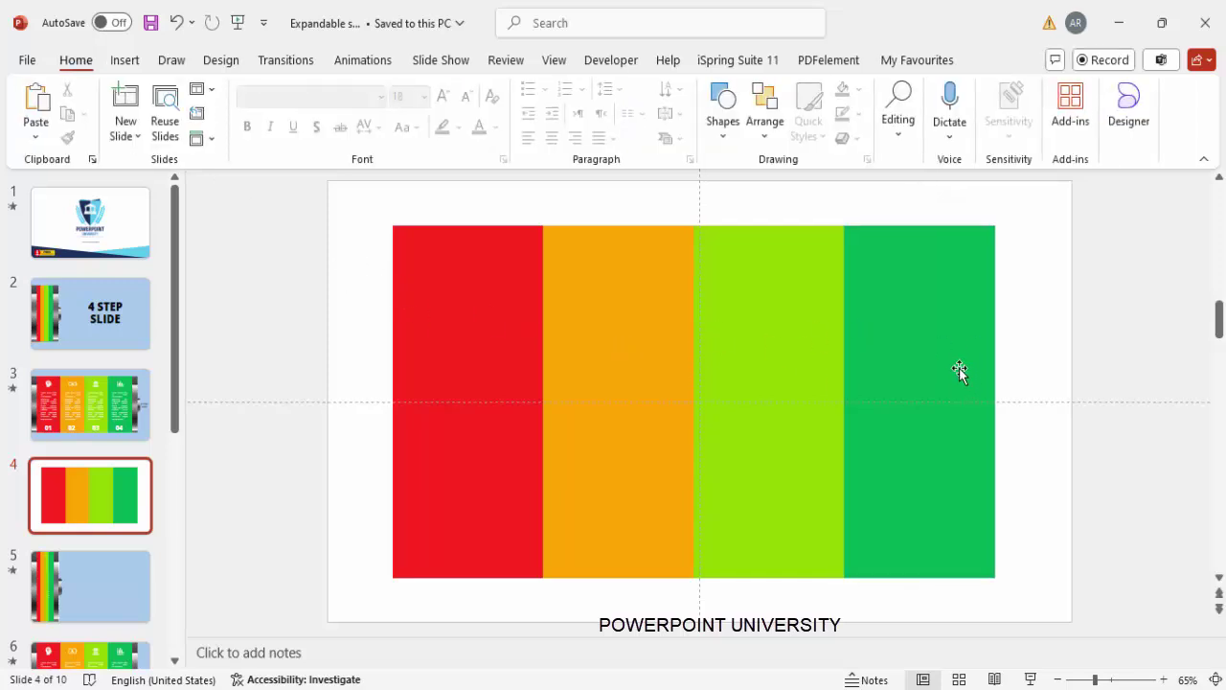
- Draw a narrow outline-free rectangle along the red bar's left edge
click(125, 60)
click(399, 134)
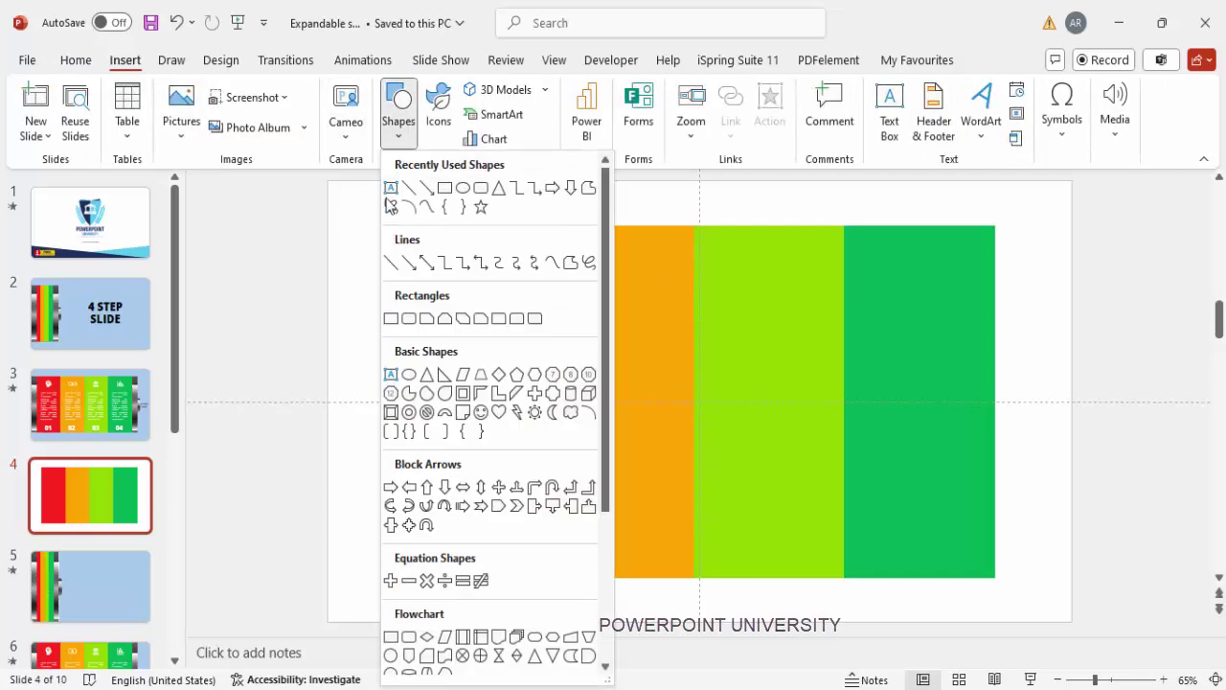
click(391, 318)
drag(391, 226, 359, 578)
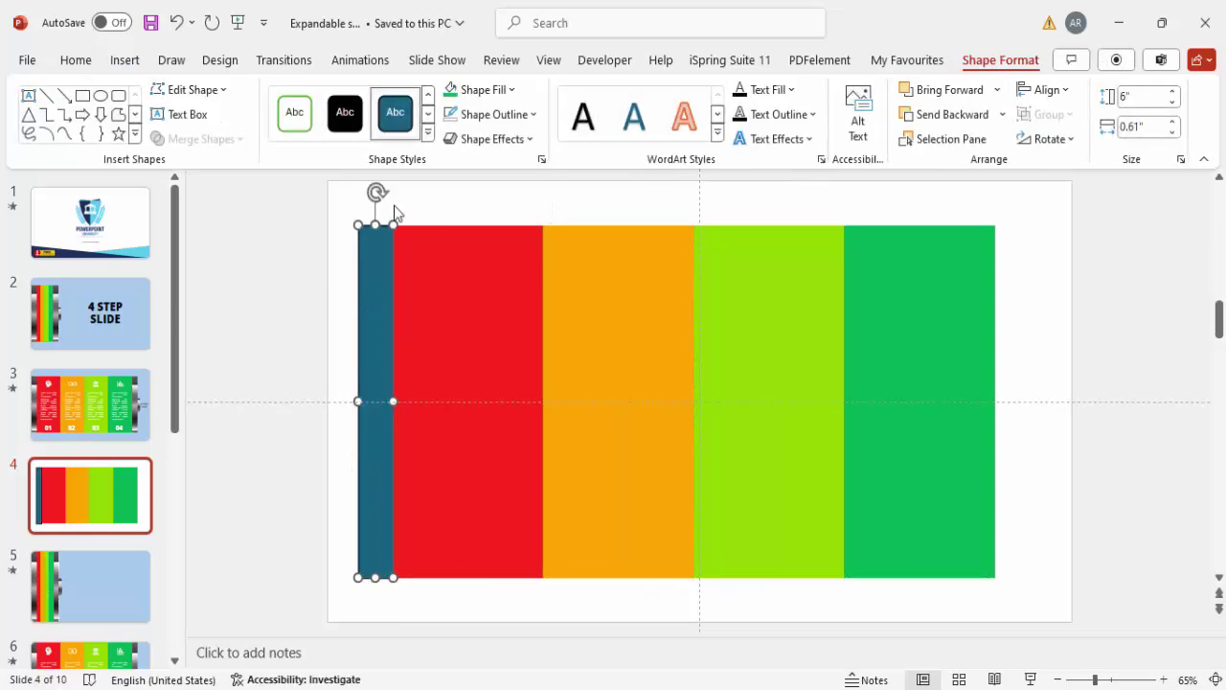
click(474, 115)
click(498, 429)
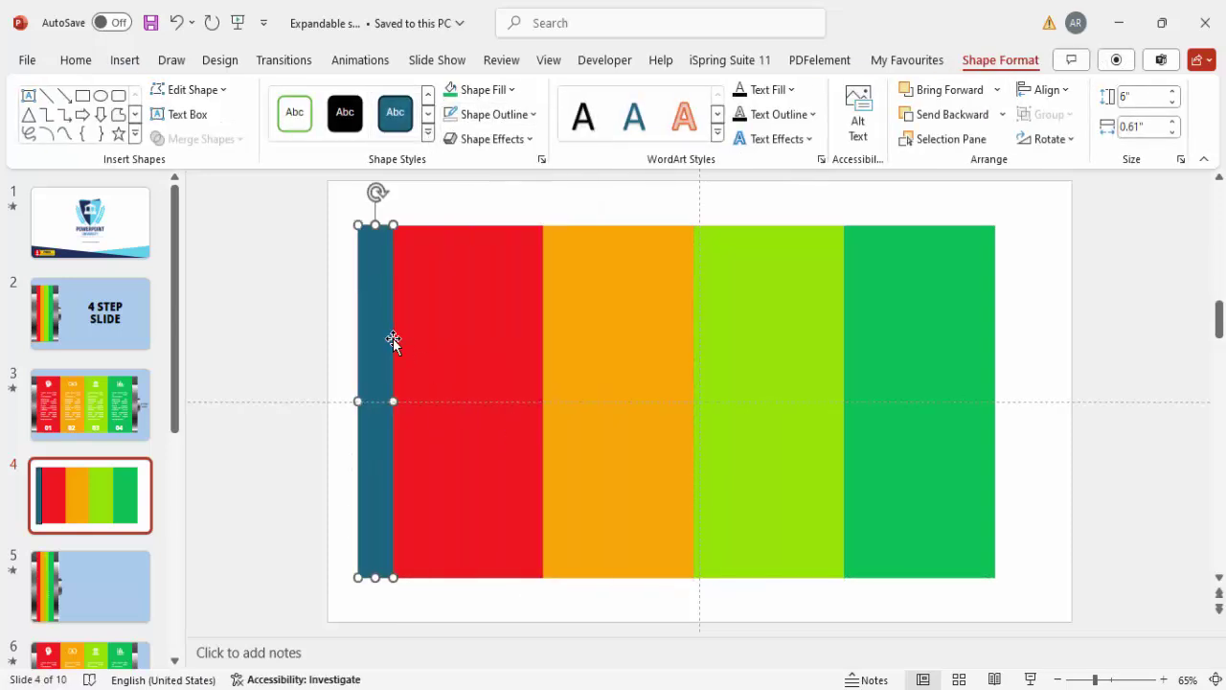
- Give the narrow bar a gradient fill with a black first stop and near-black last stop
right_click(377, 325)
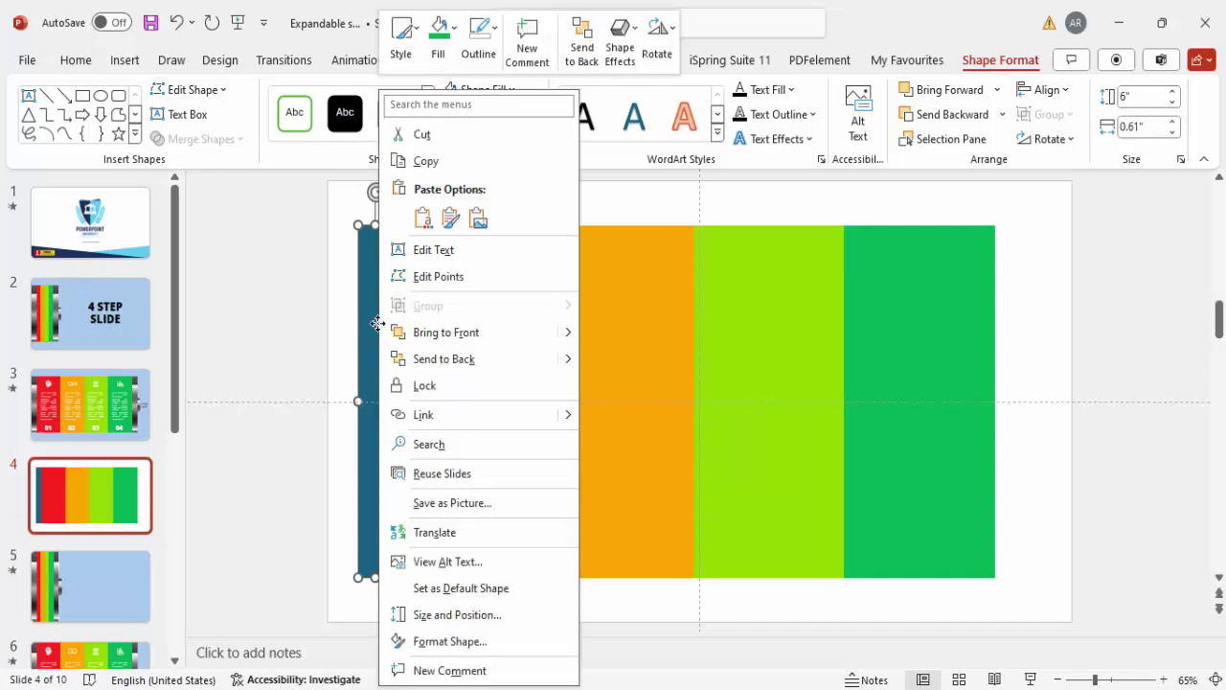
click(493, 644)
click(1013, 317)
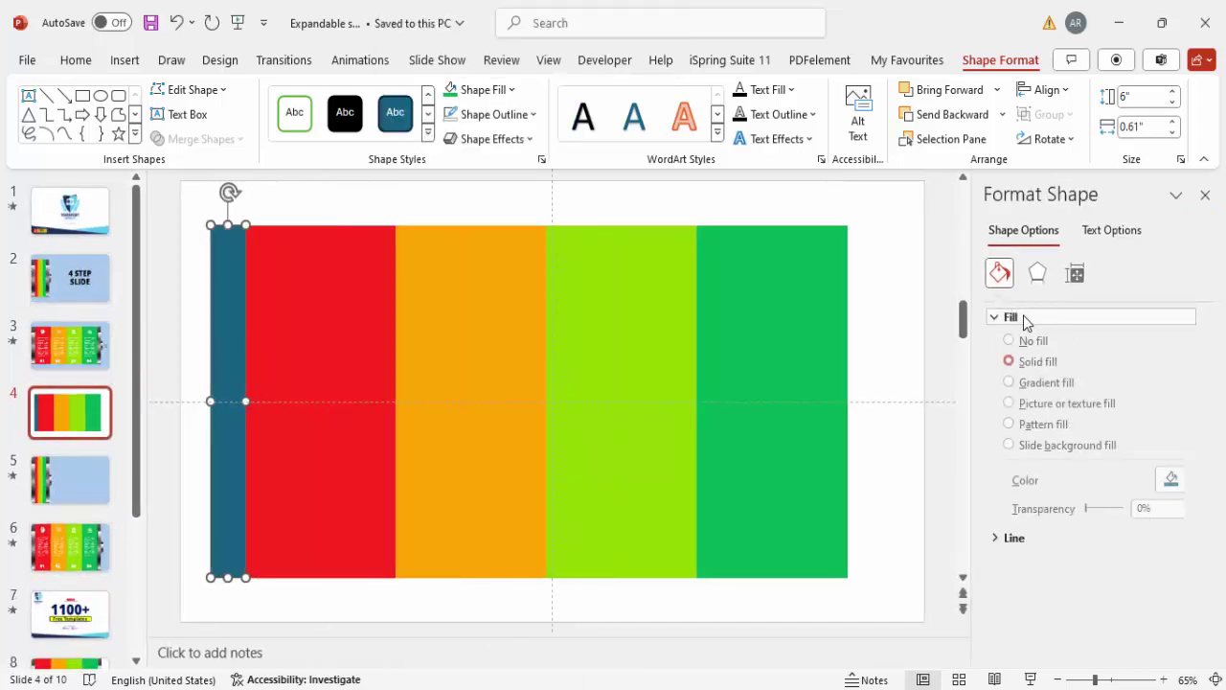
click(1057, 388)
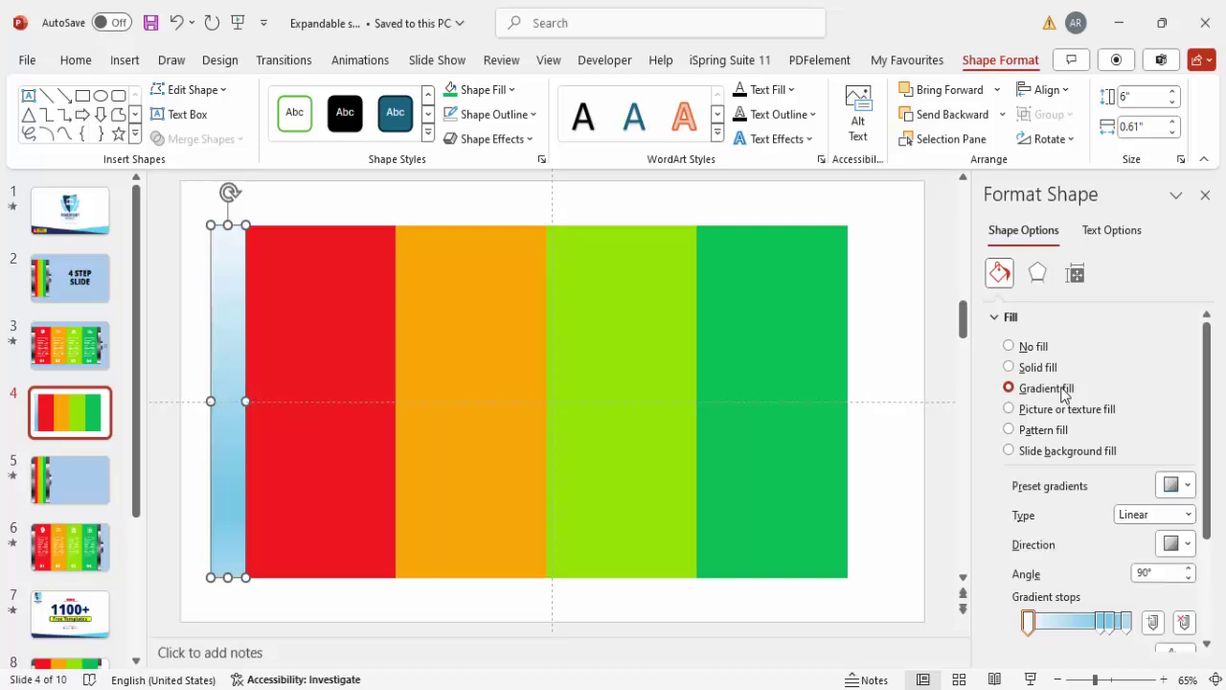
scroll(1208, 517, down, 3)
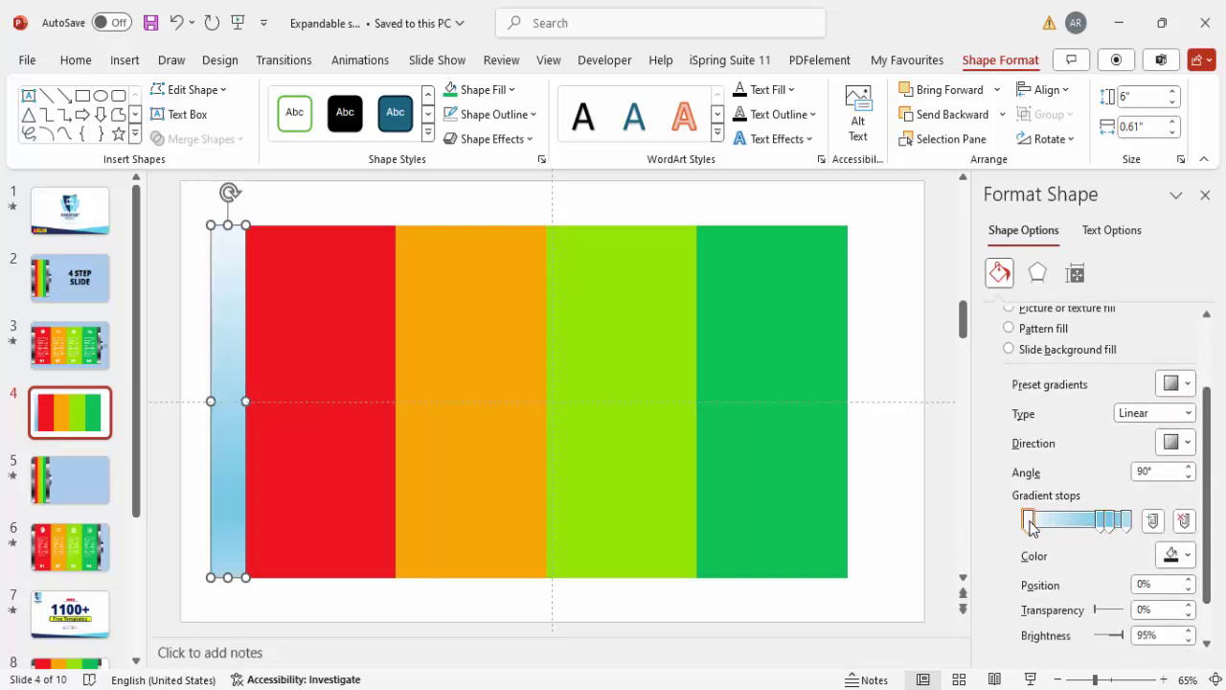
click(1178, 554)
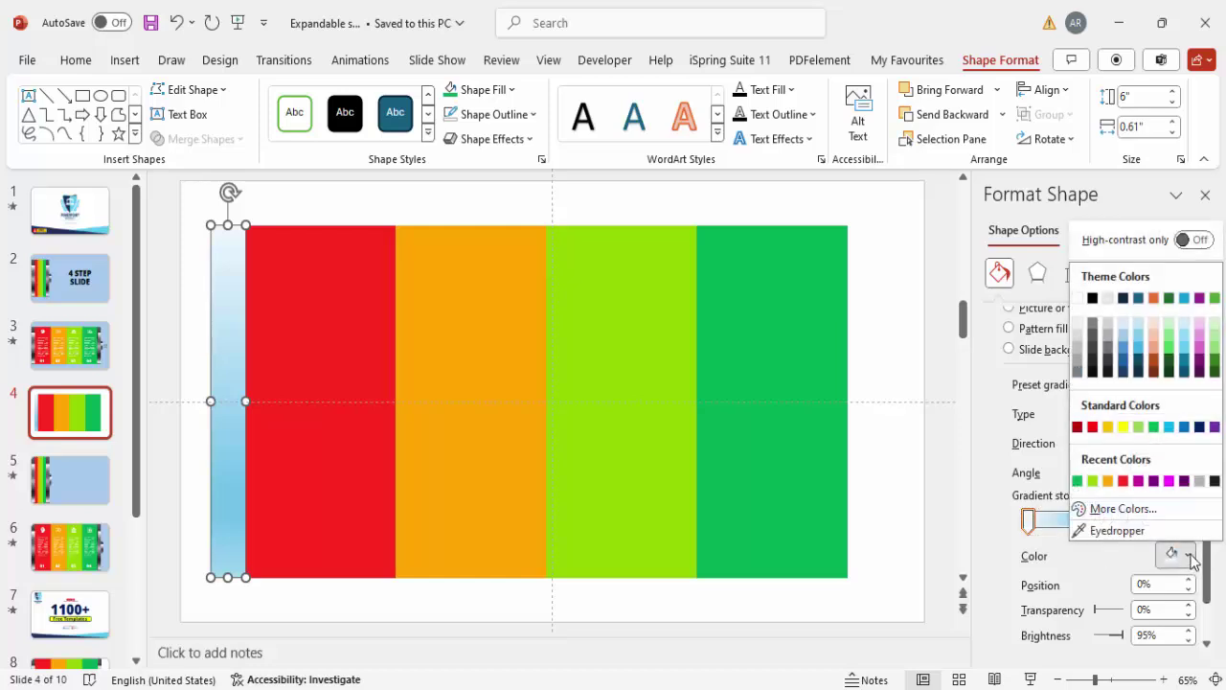
click(1093, 298)
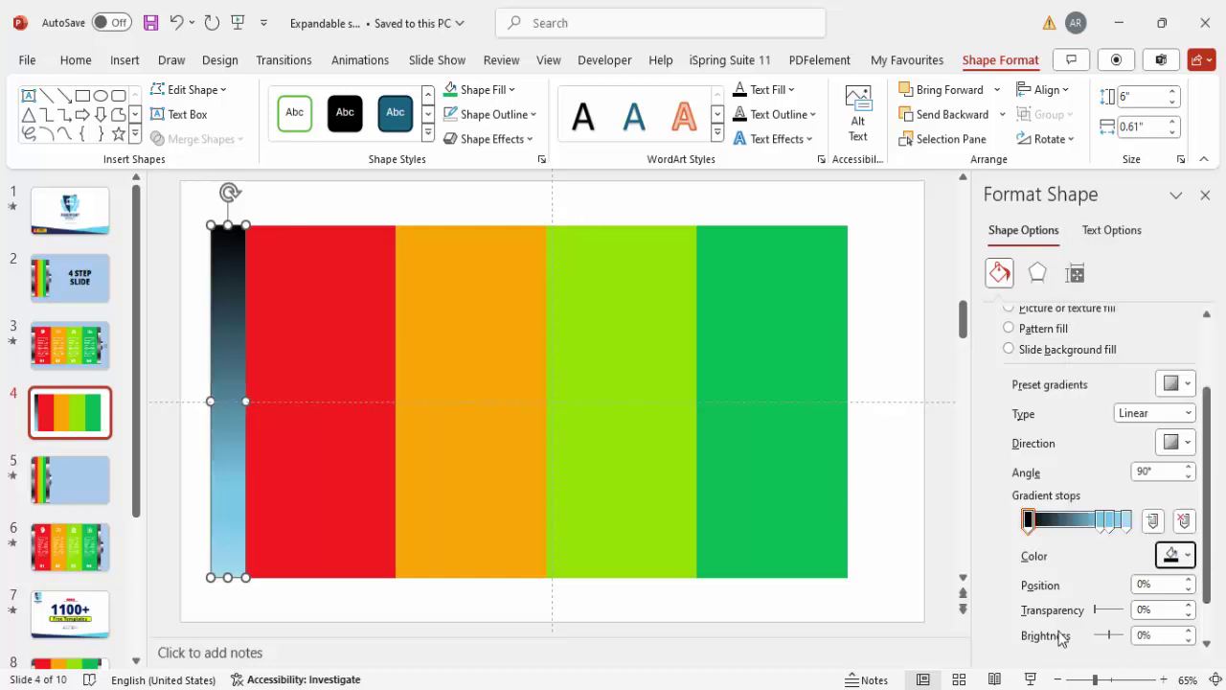
click(1127, 518)
click(1176, 555)
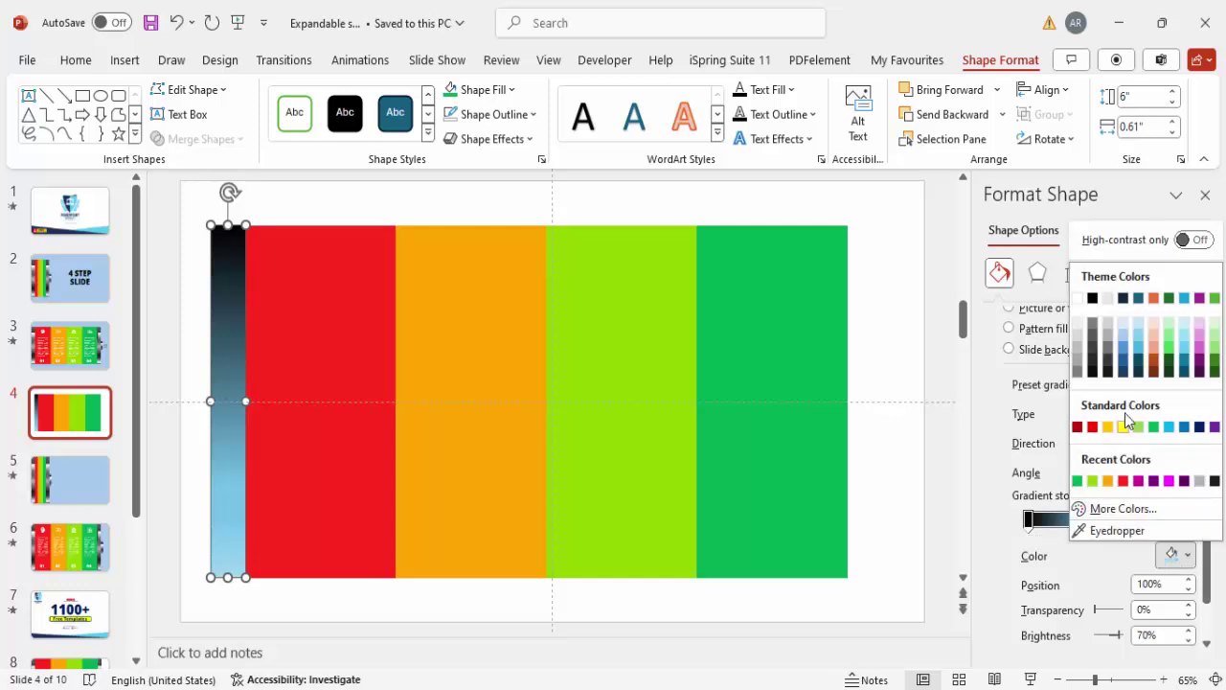
click(1093, 372)
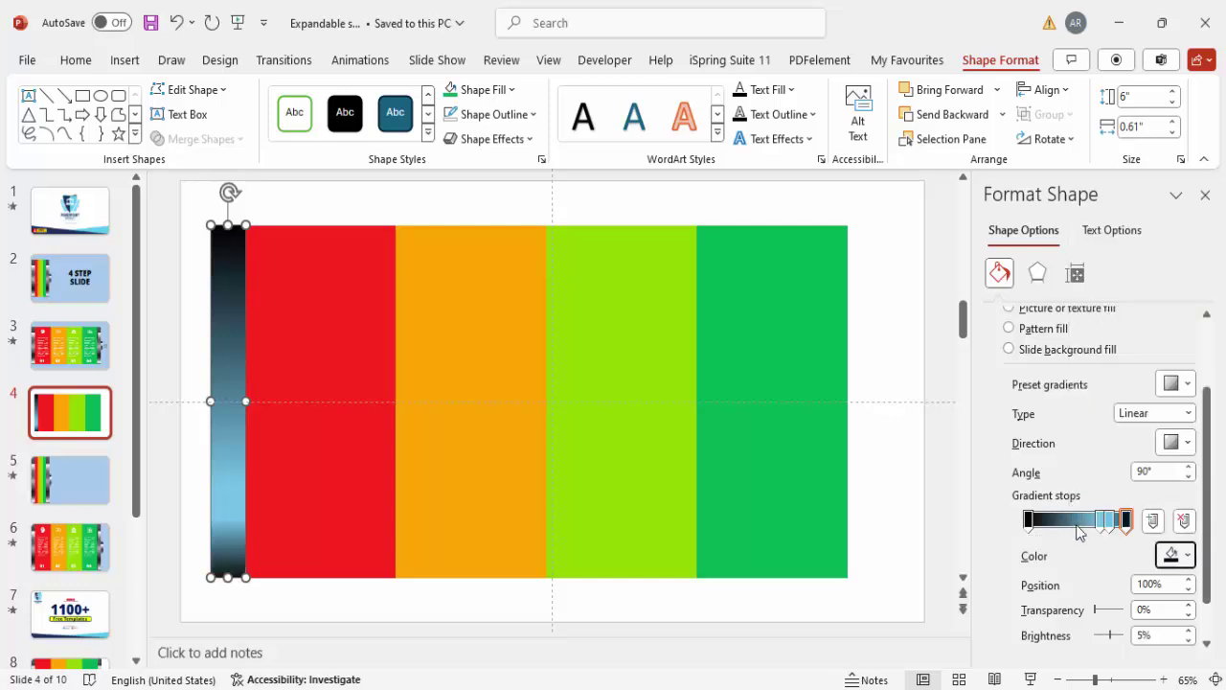
- Darken the middle gradient stops, placing one at 31% and dark grey at 83%
drag(1101, 528, 1072, 525)
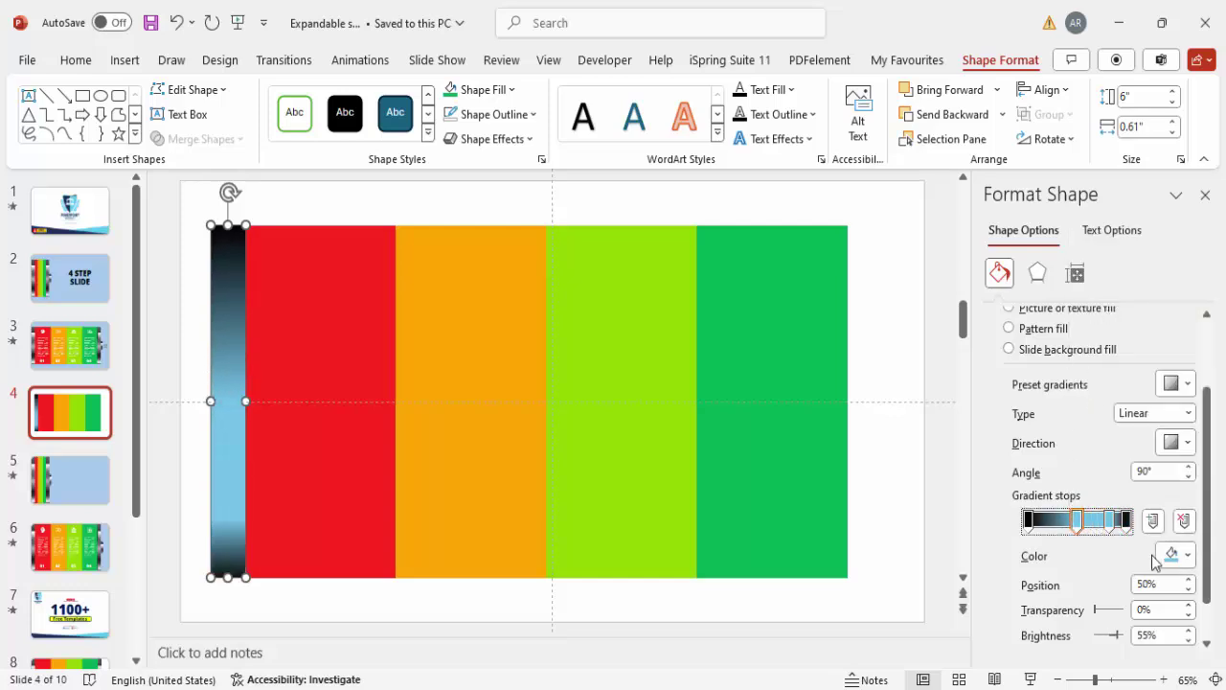
click(1169, 558)
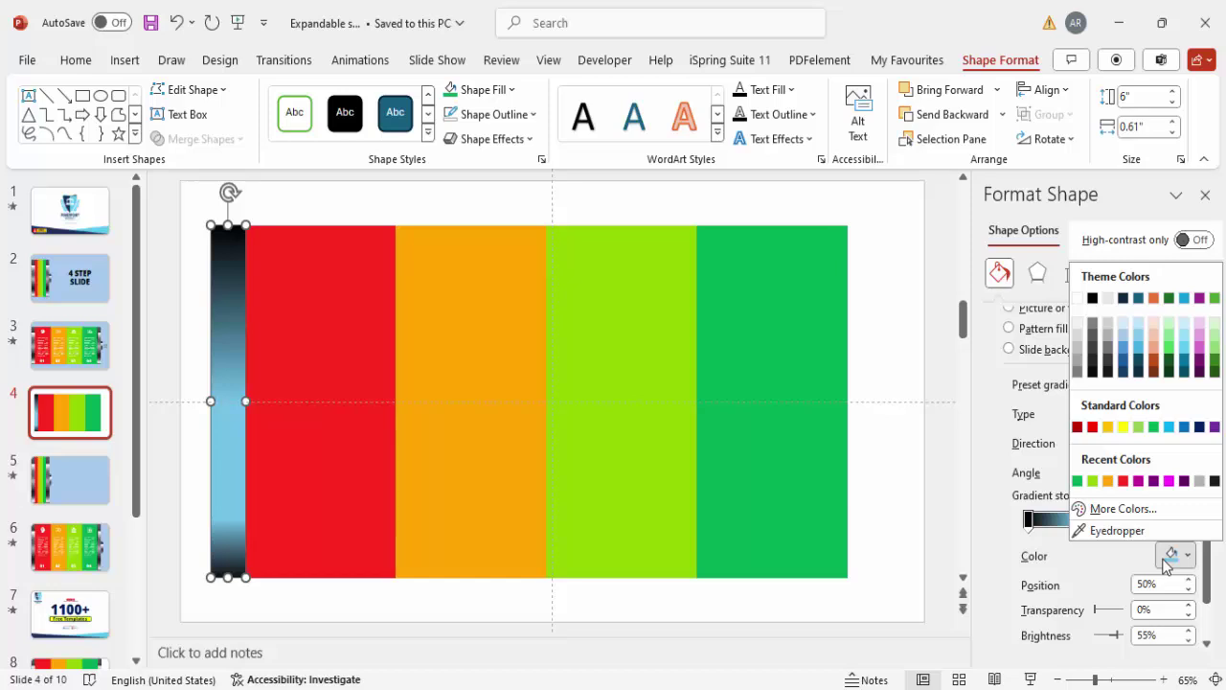
click(1078, 374)
drag(1077, 530, 1057, 527)
click(1109, 521)
click(1176, 554)
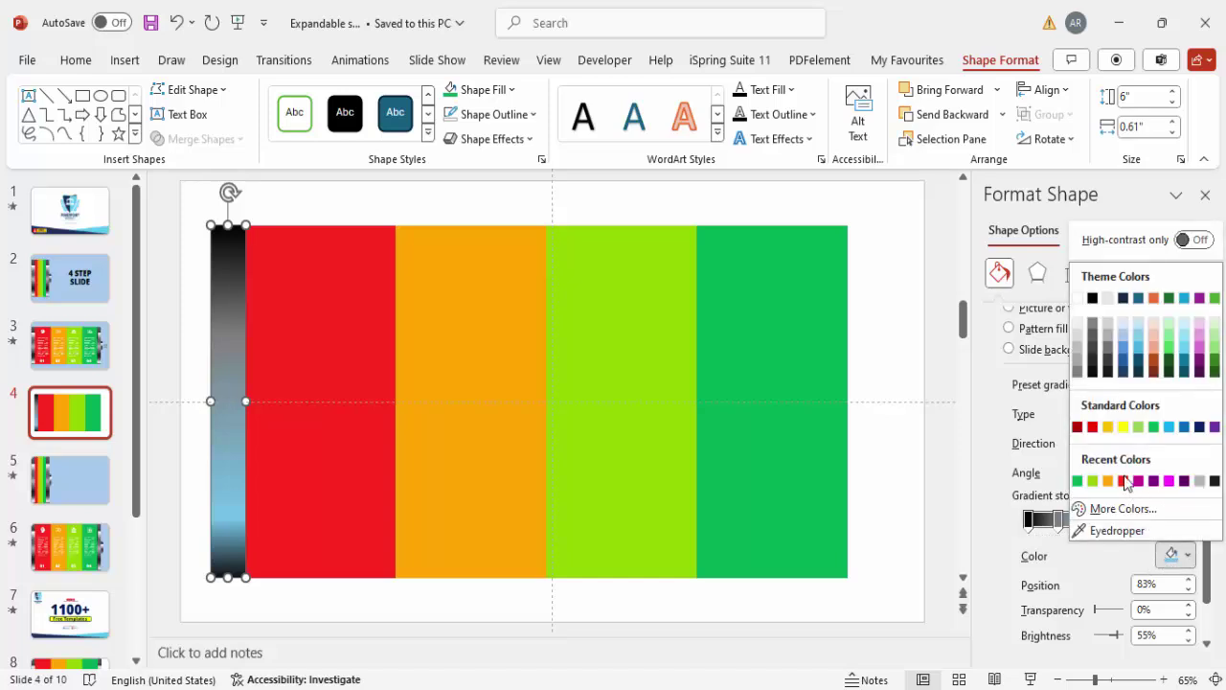
click(1092, 340)
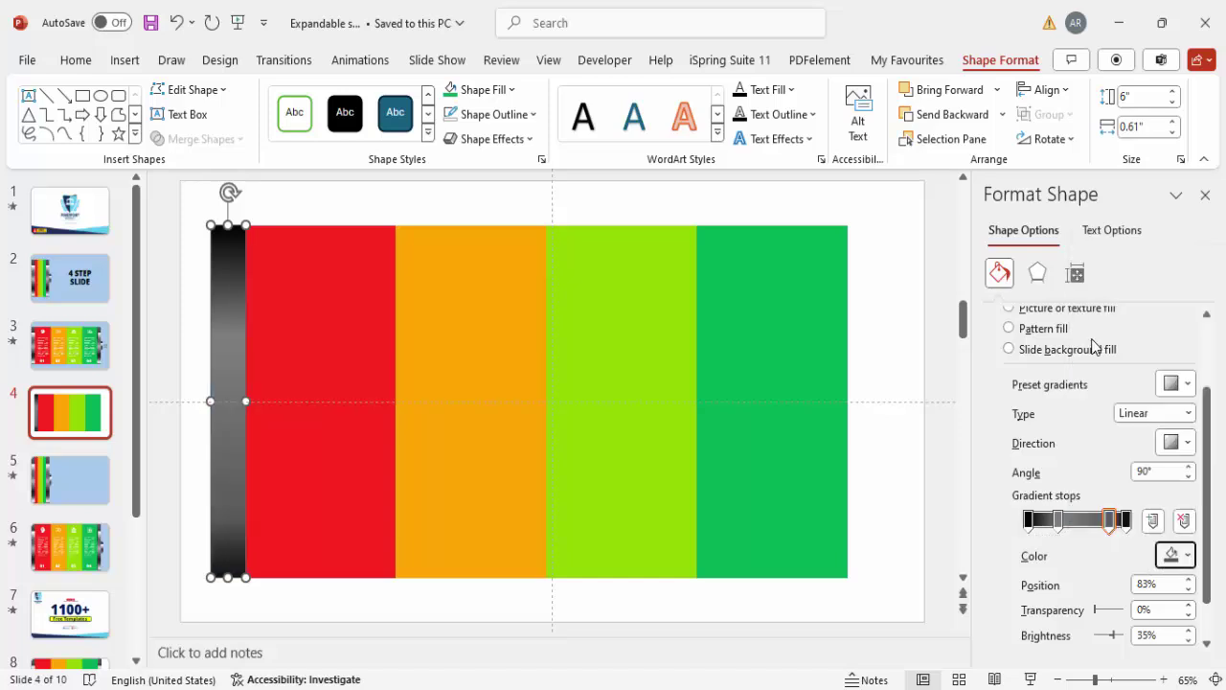
click(196, 347)
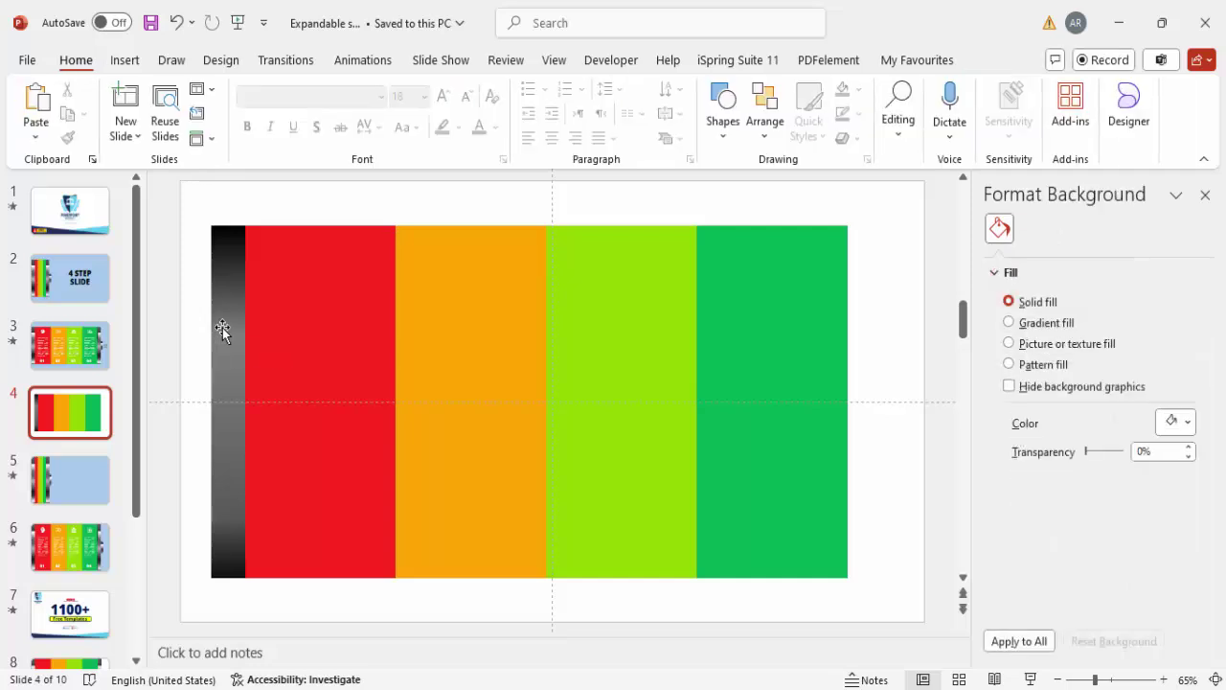
click(223, 328)
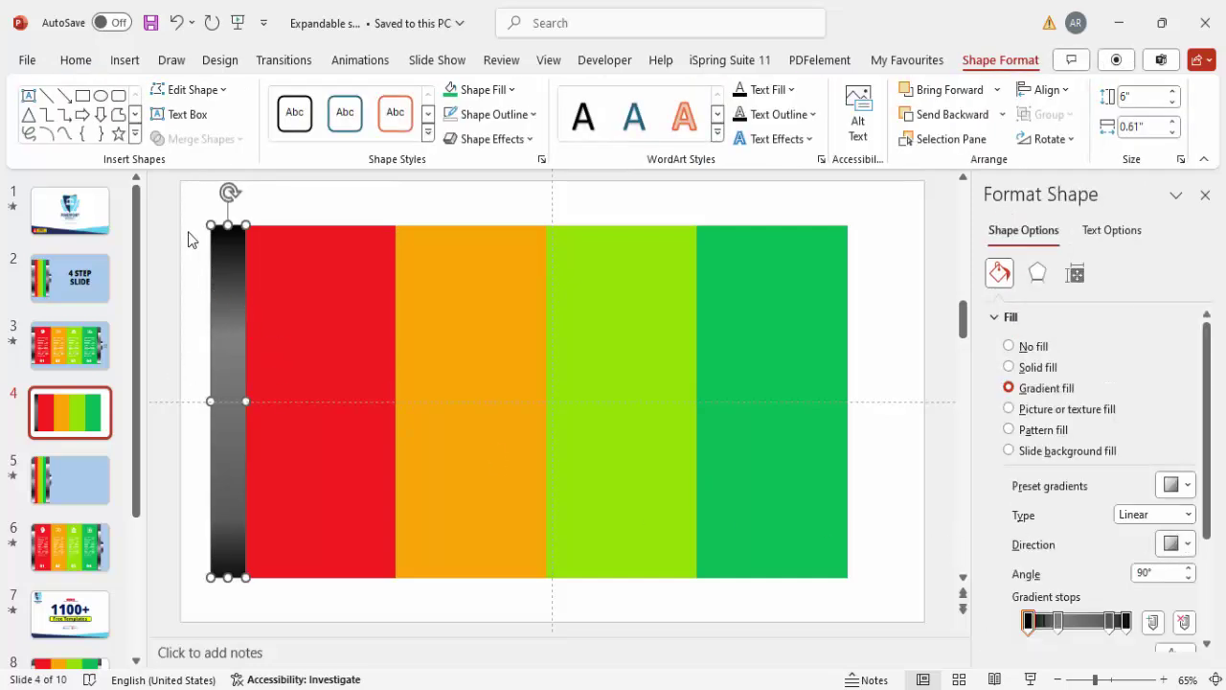
click(189, 240)
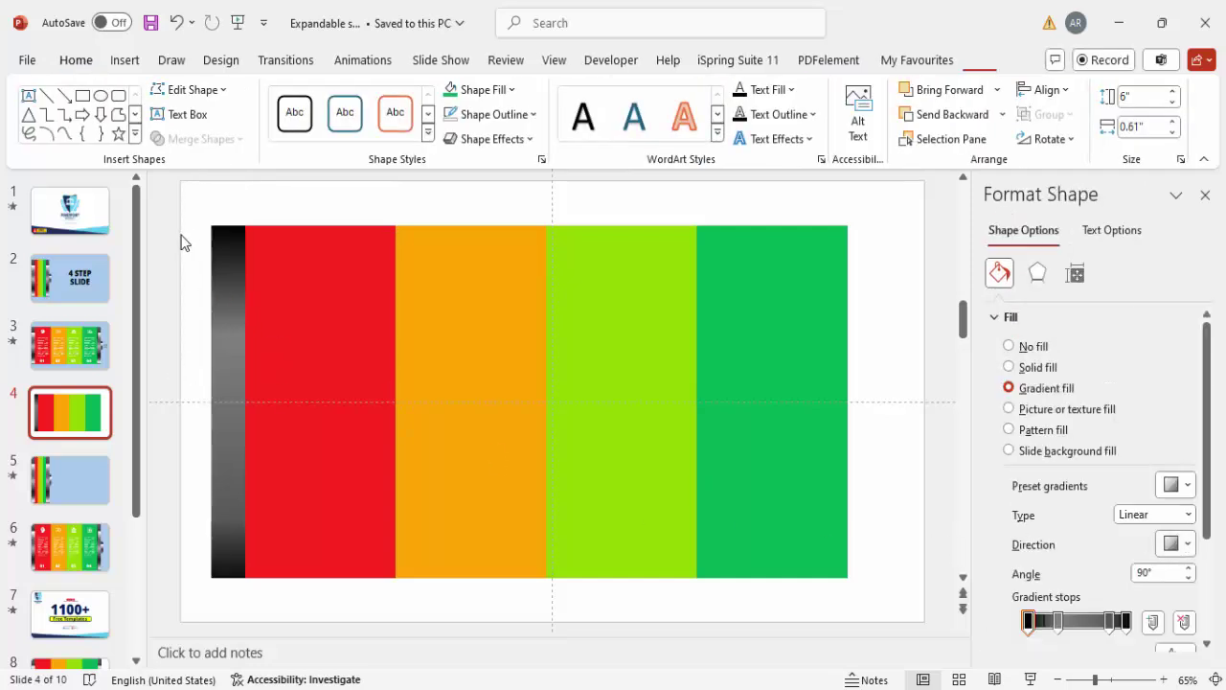
- Draw a thin outline-free rectangle strip inside the left dark bar
click(129, 63)
click(399, 132)
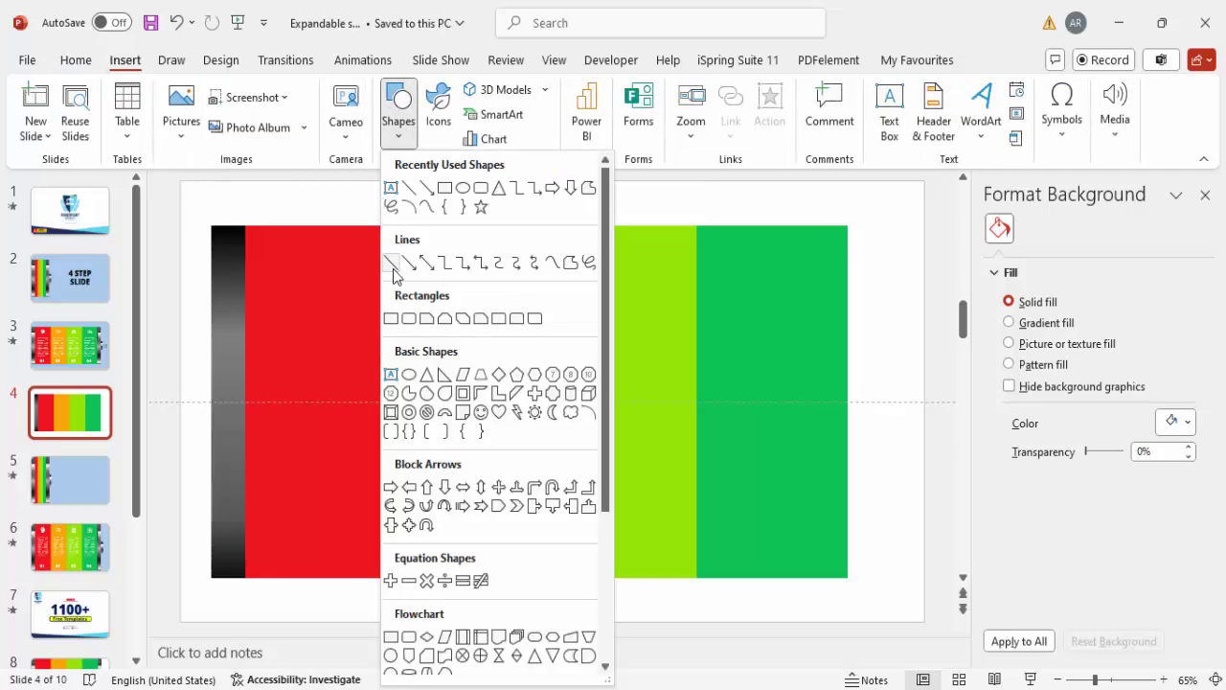
click(391, 318)
drag(213, 286, 238, 428)
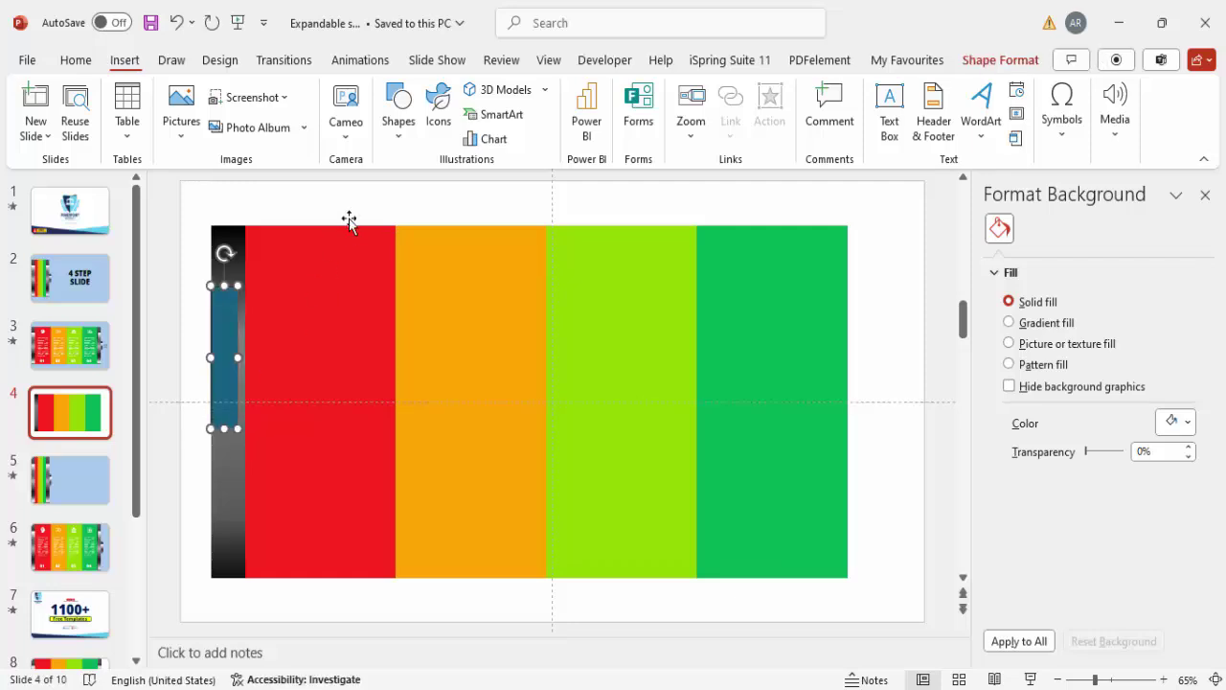
click(494, 114)
click(500, 419)
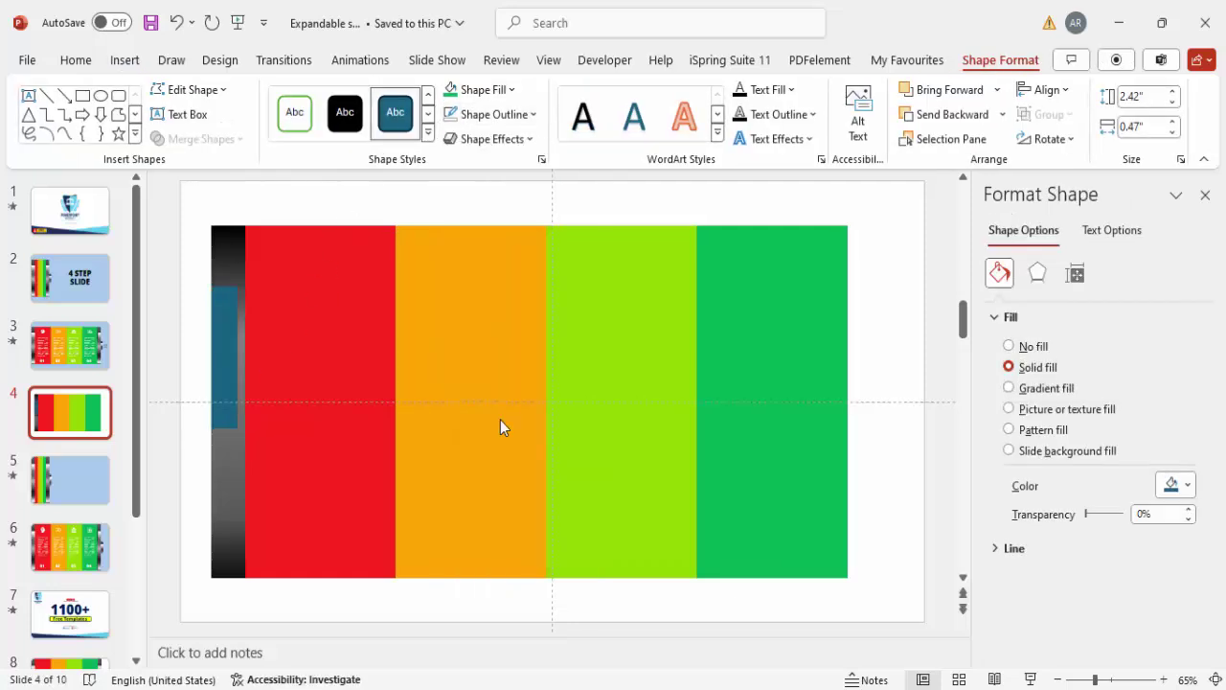
- Give the strip a two-stop gradient fill, removing the middle stops and making the first stop white
click(1044, 391)
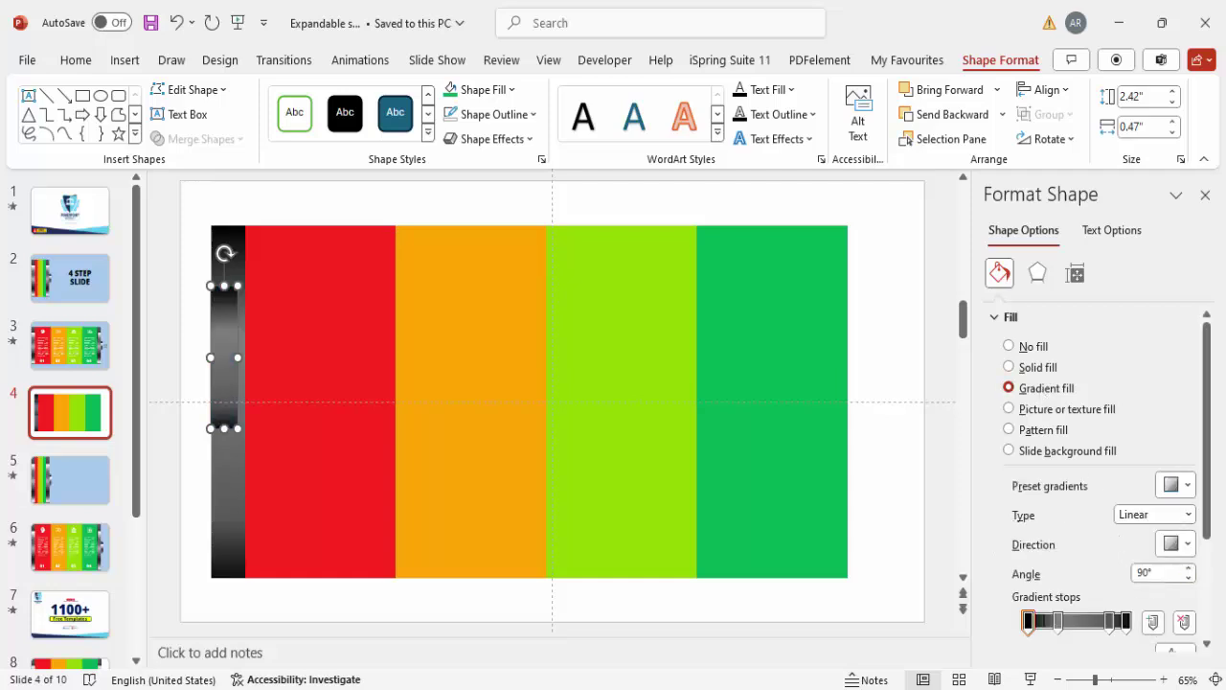
scroll(1101, 479, down, 2)
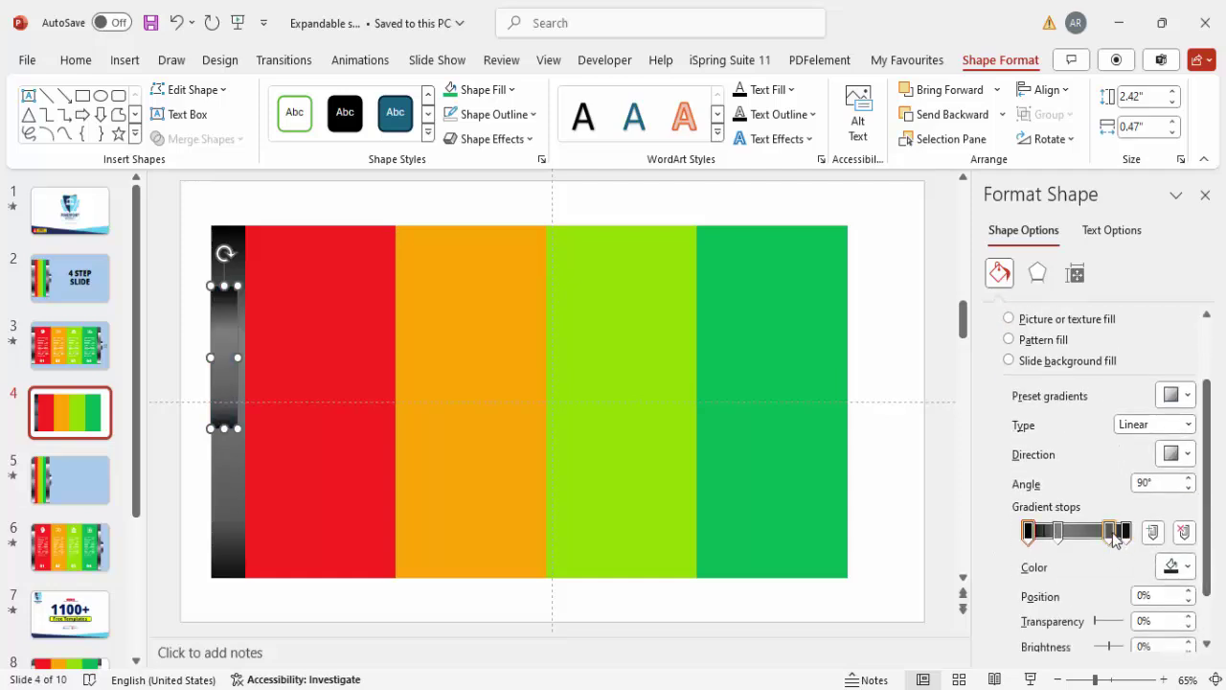
click(1184, 531)
click(1184, 532)
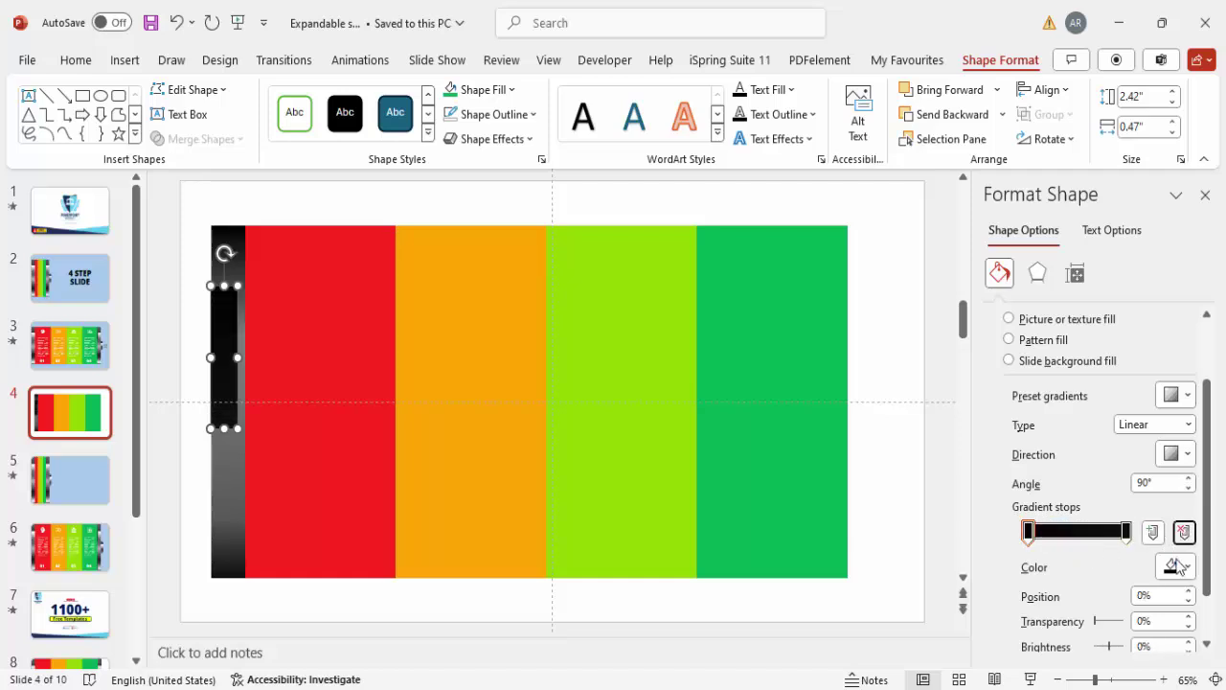
click(1177, 565)
click(1077, 310)
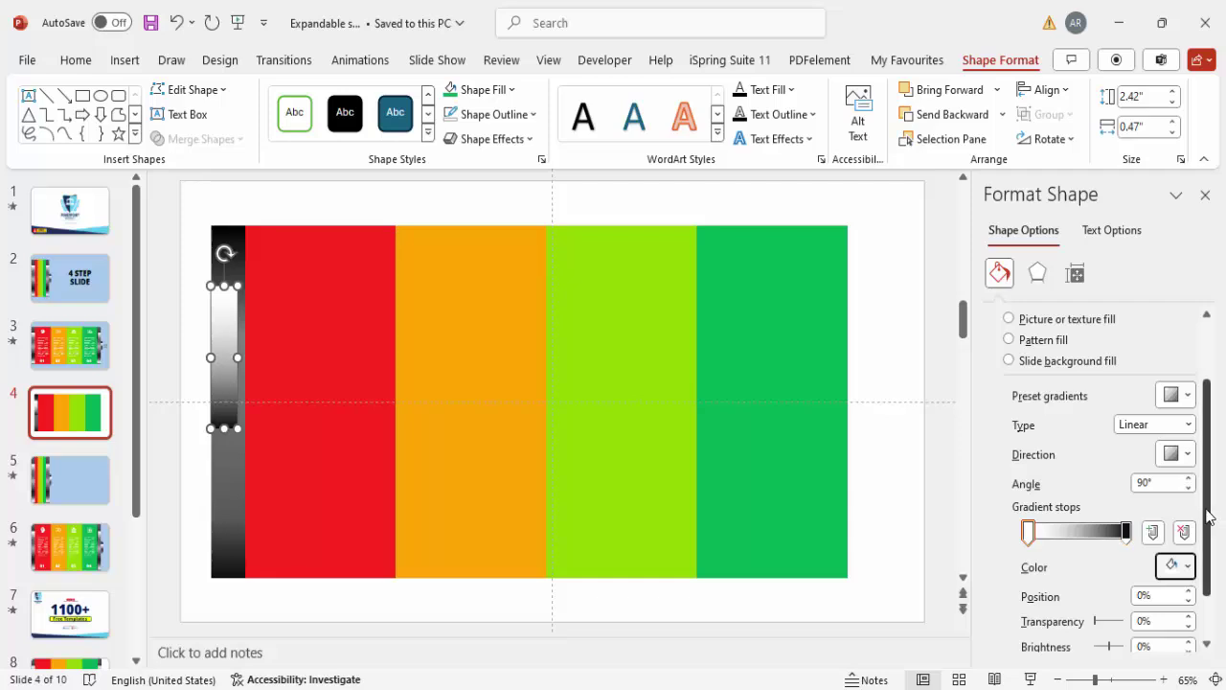
- Set the gradient stops' transparency so the strip fades to fully transparent, then nudge it up
scroll(1101, 546, down, 2)
click(1098, 561)
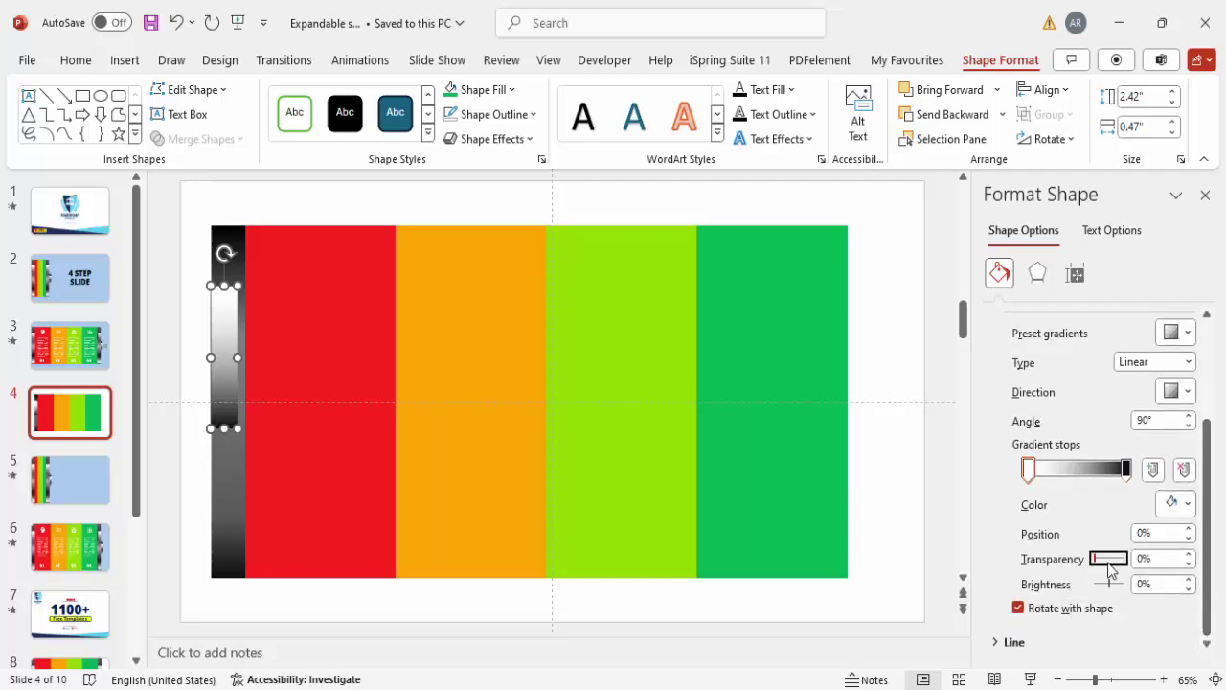
drag(1093, 561, 1130, 563)
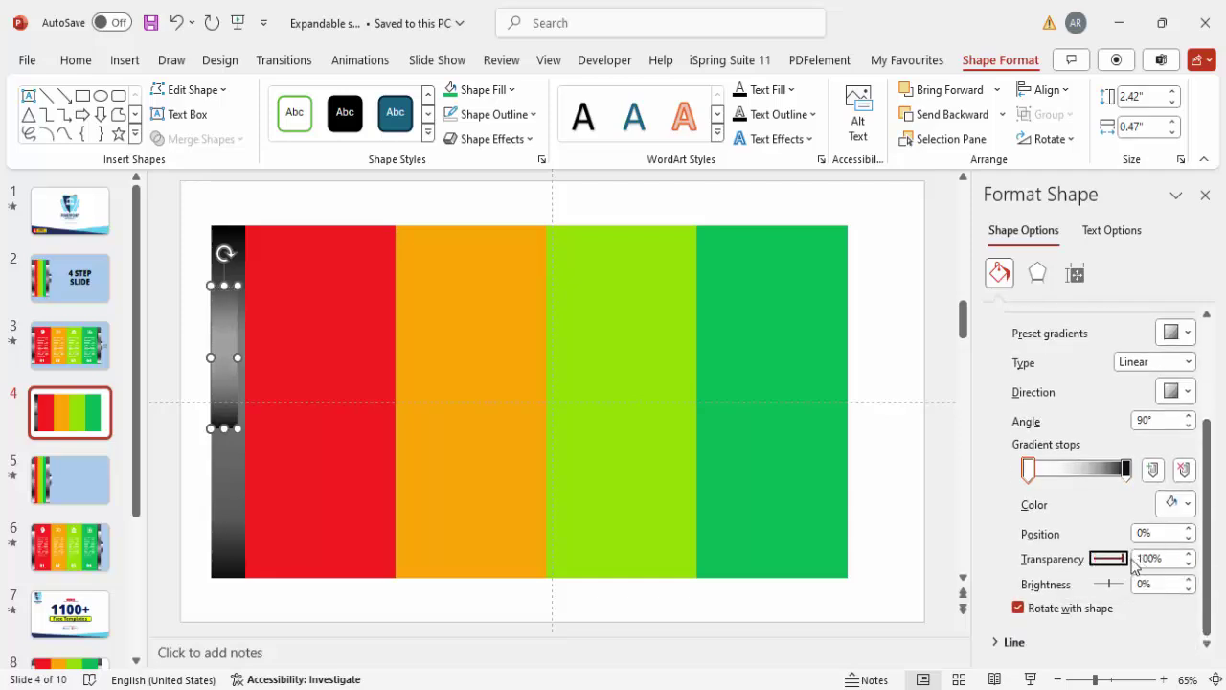
click(1126, 469)
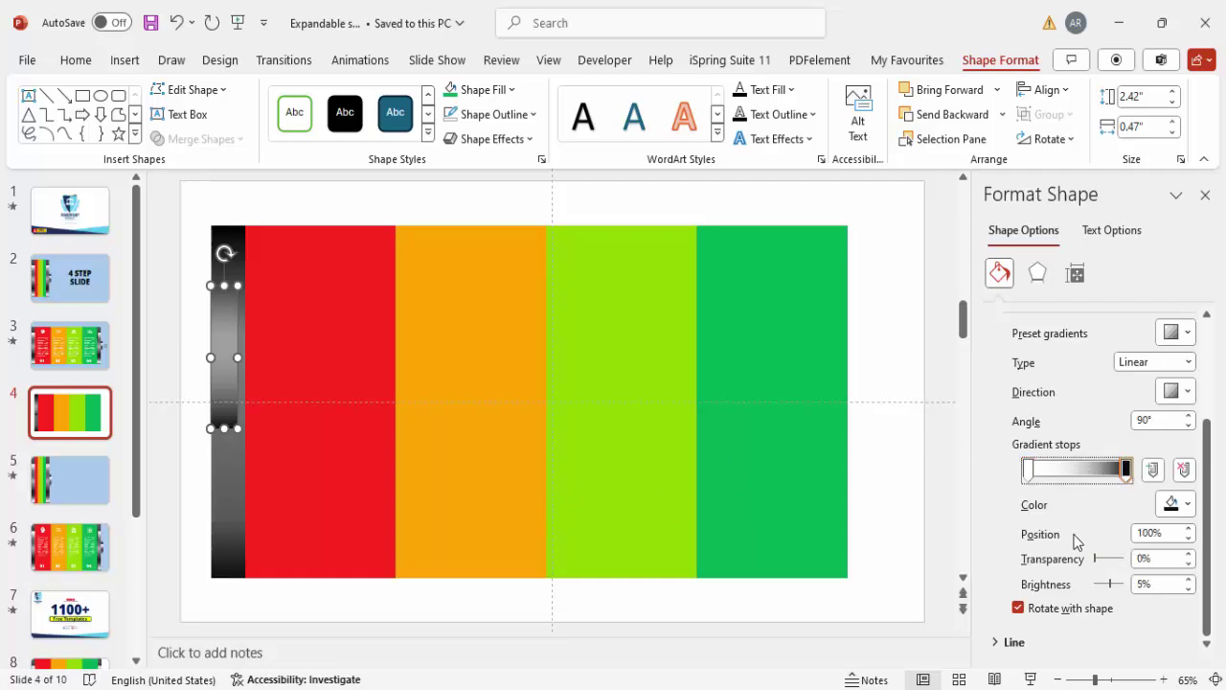
mouse_move(1097, 566)
mouse_down()
mouse_move(1145, 563)
mouse_move(1092, 560)
mouse_up()
click(1028, 470)
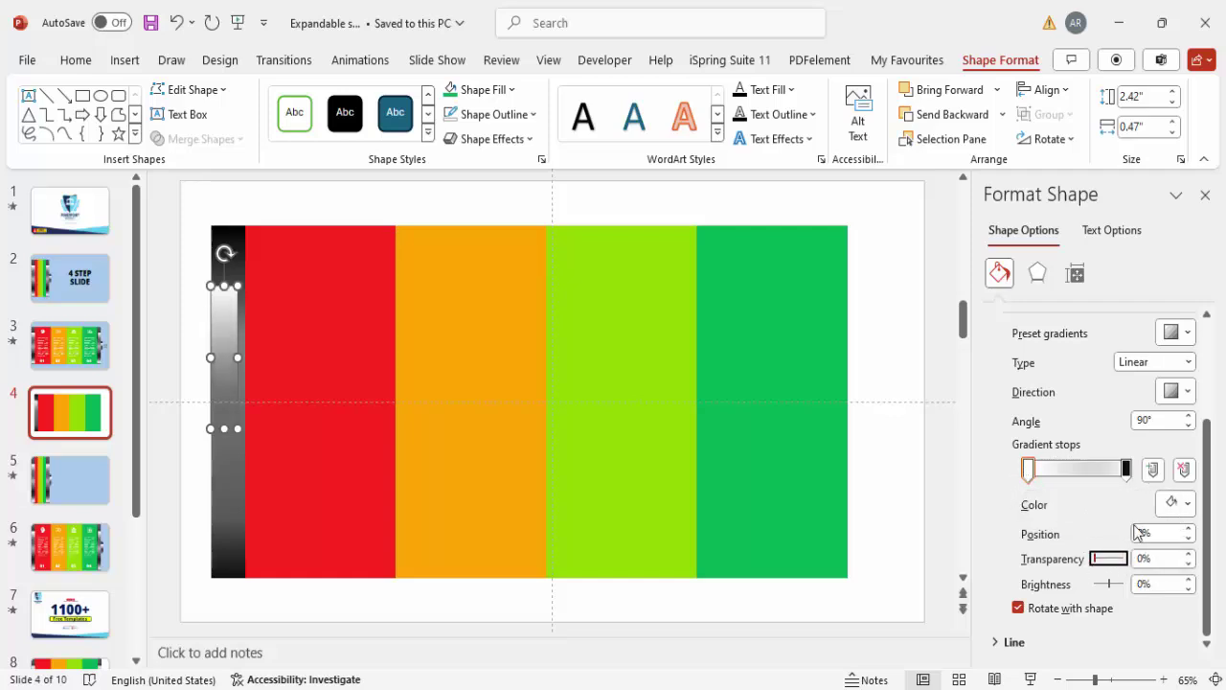
click(1127, 468)
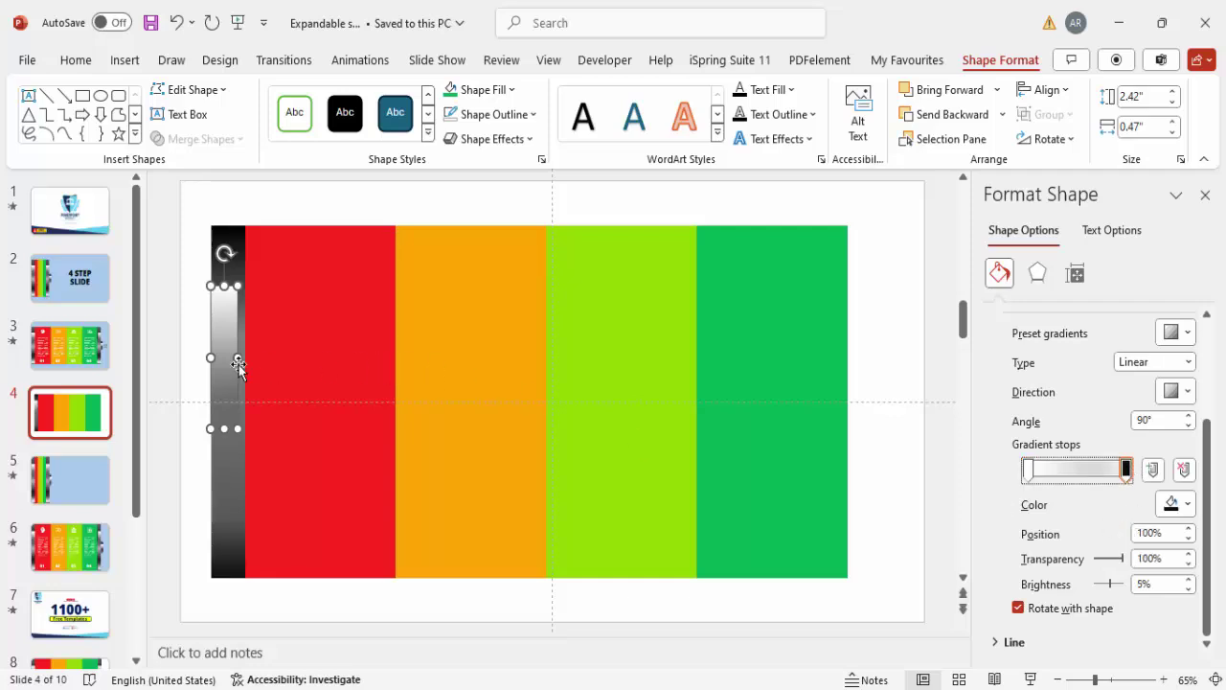
drag(227, 323, 227, 315)
- Copy the left dark side bar to the right end beside the green bar
click(659, 217)
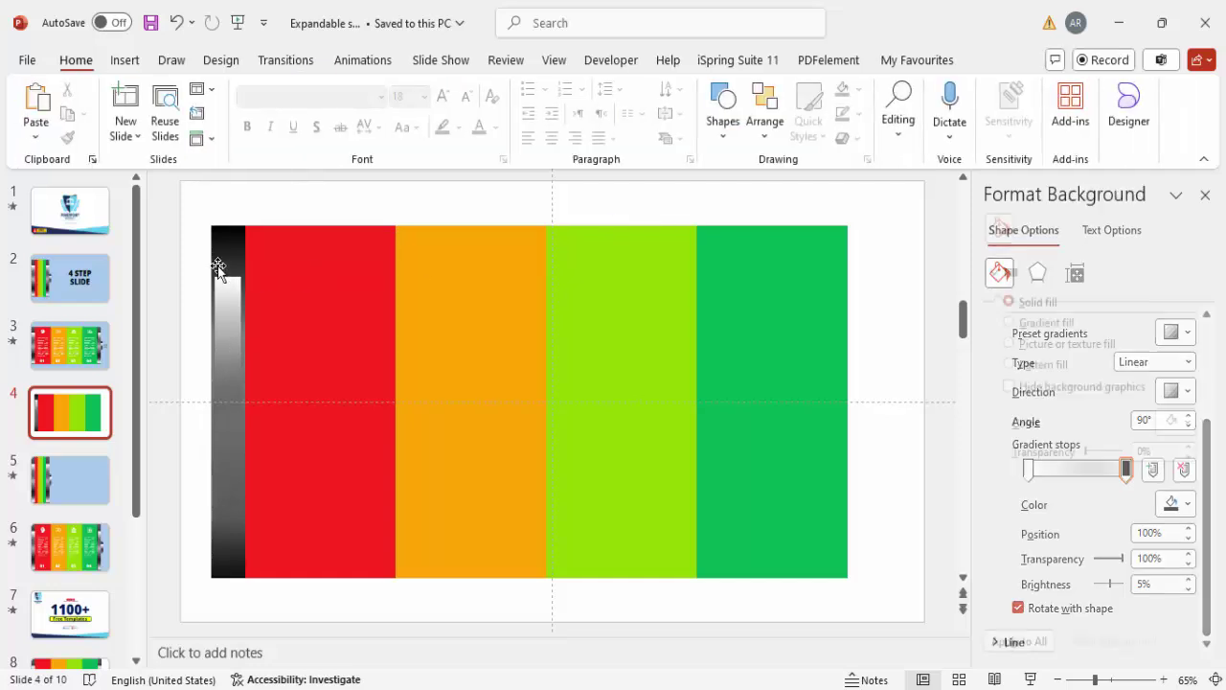
click(225, 242)
drag(226, 270, 860, 305)
click(838, 580)
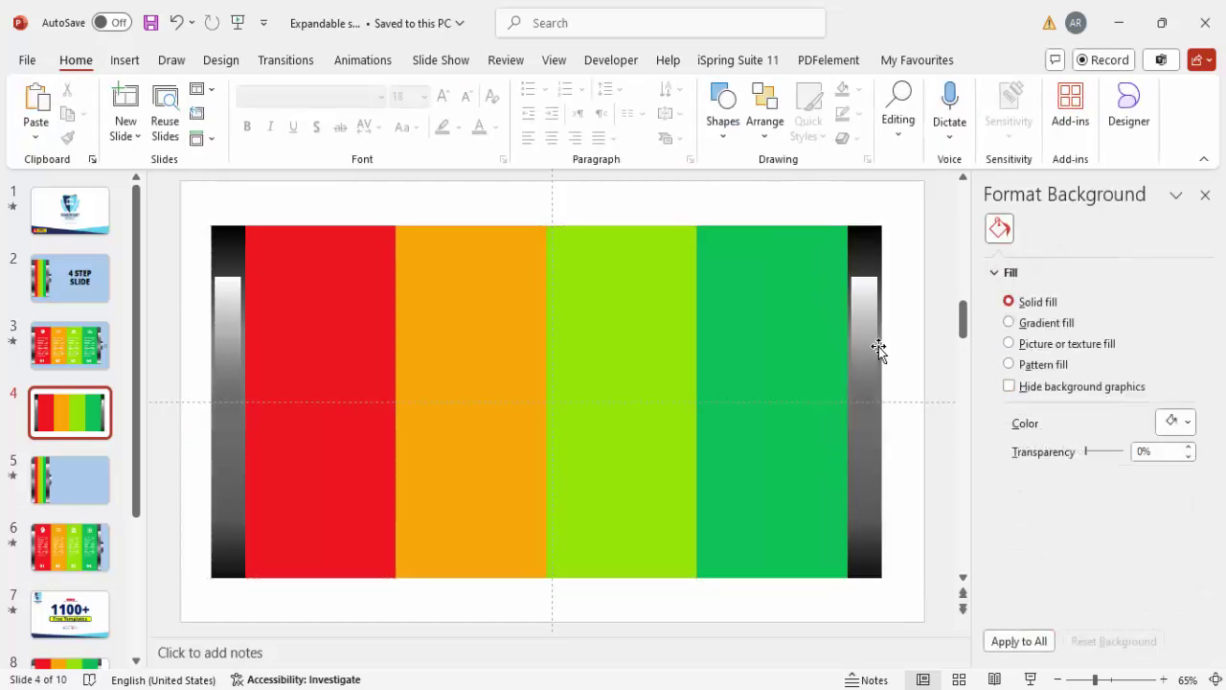
- Draw a small outline-free rounded rectangle tab beside the right bar
click(132, 61)
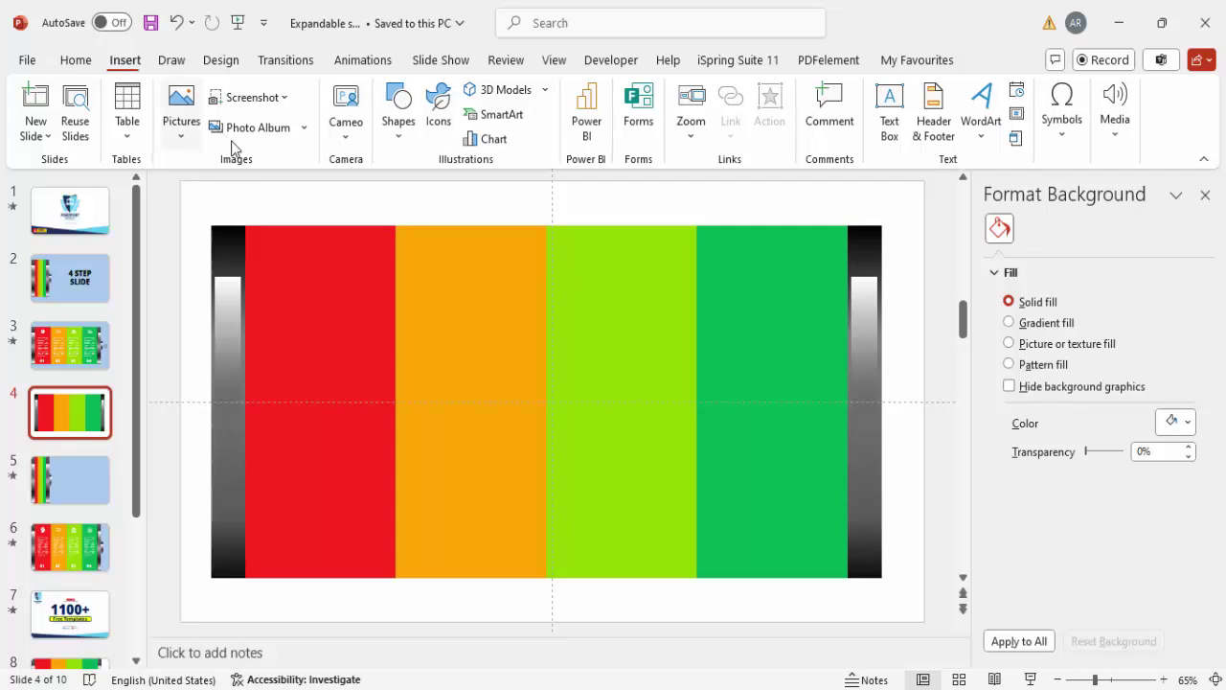
click(399, 139)
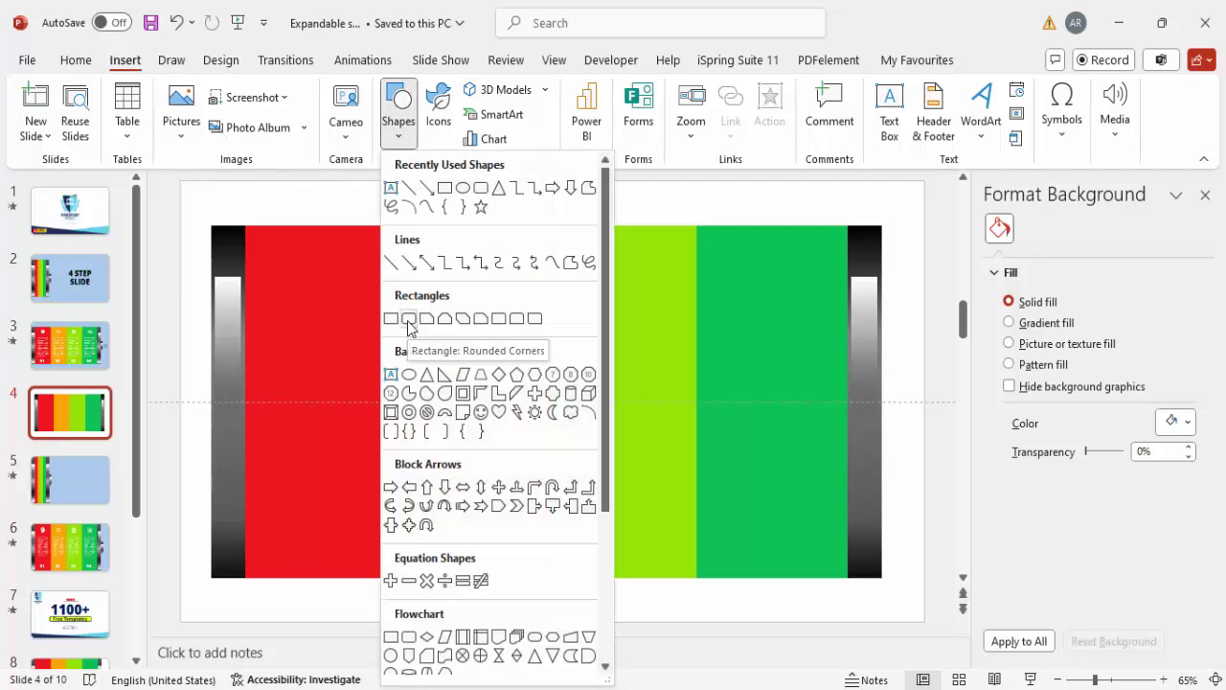
click(409, 328)
mouse_move(878, 365)
mouse_down()
mouse_move(906, 463)
mouse_move(893, 431)
mouse_up()
click(506, 114)
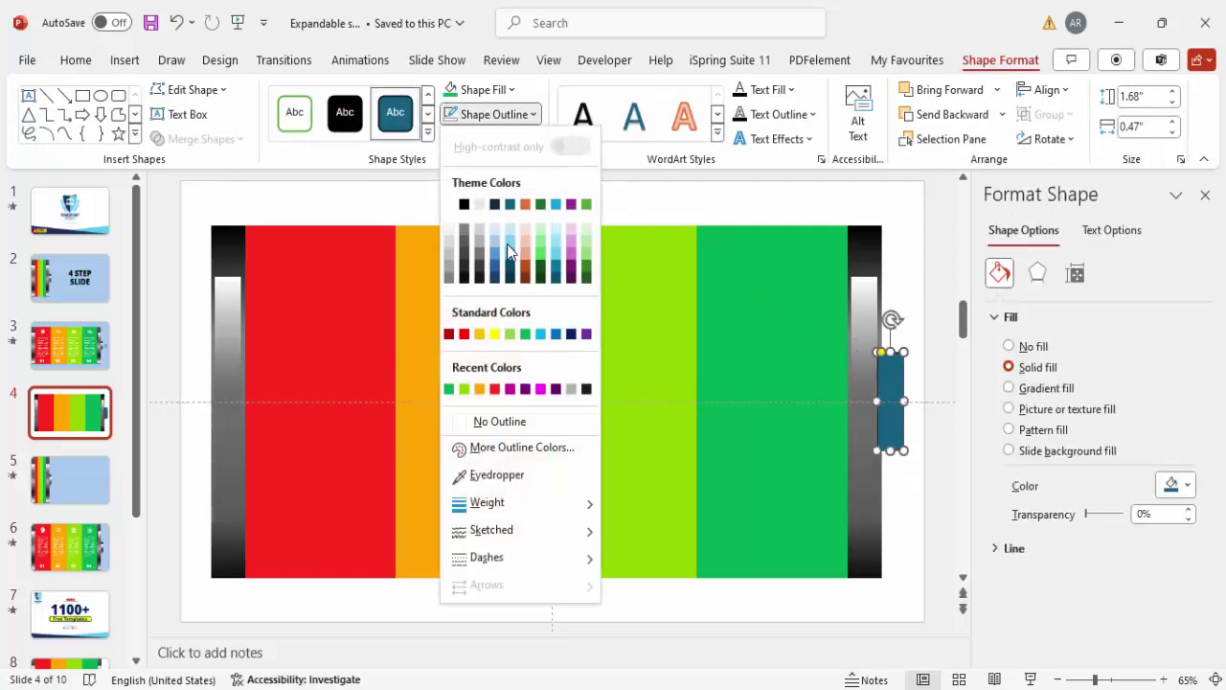
click(537, 424)
- Apply the right bar's dark gradient style to the tab with Format Painter
click(862, 548)
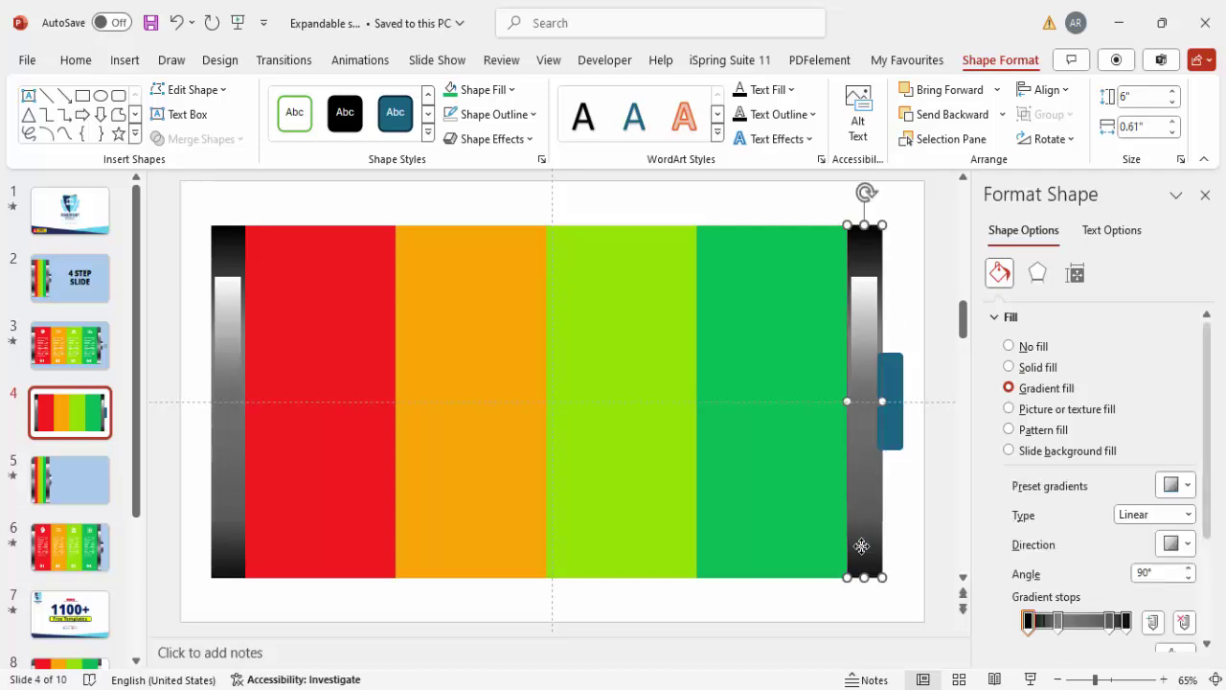
click(77, 61)
click(69, 140)
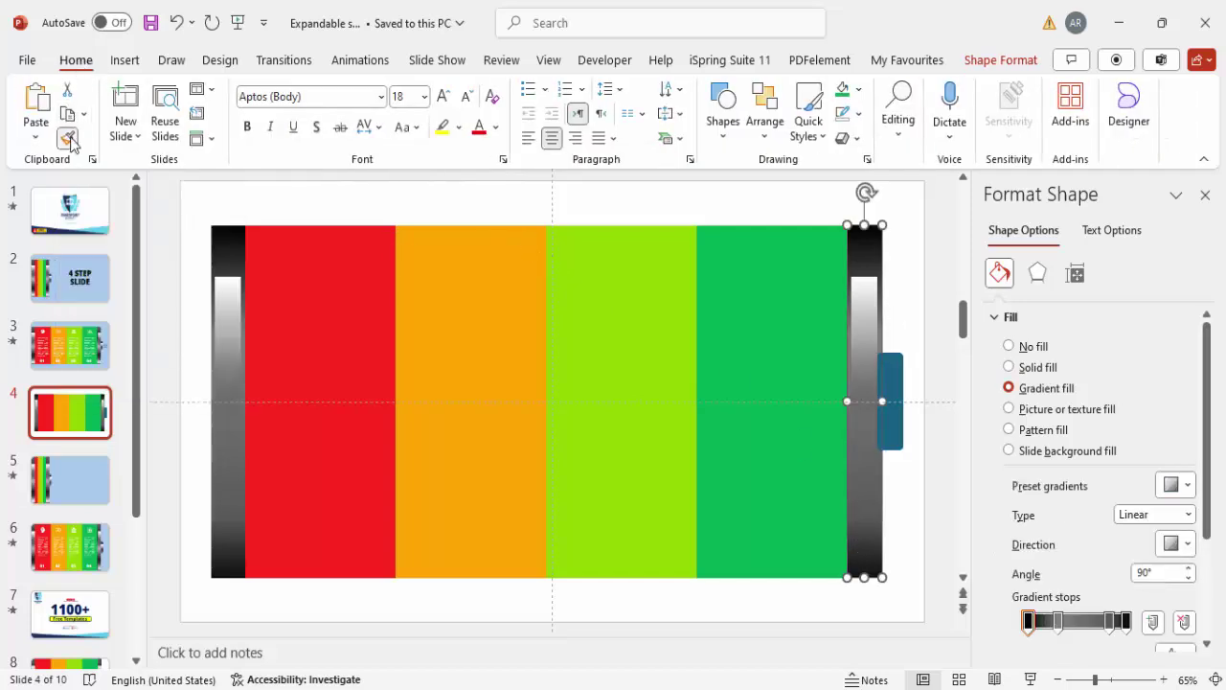
click(891, 378)
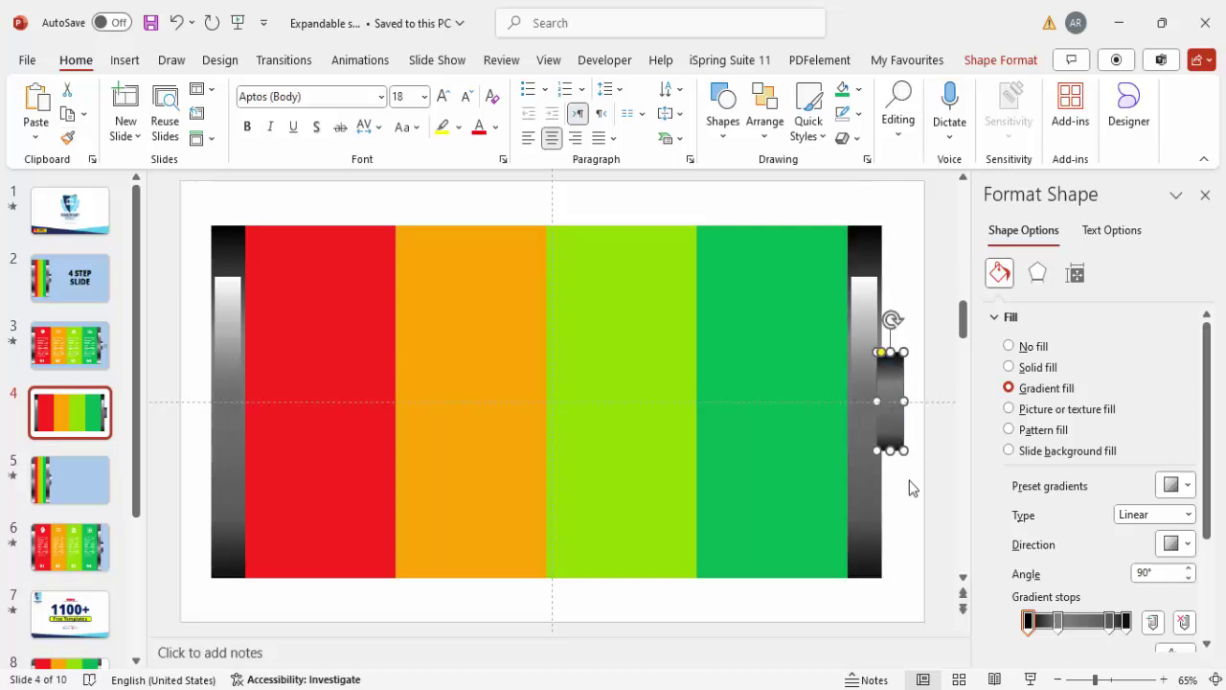
click(906, 481)
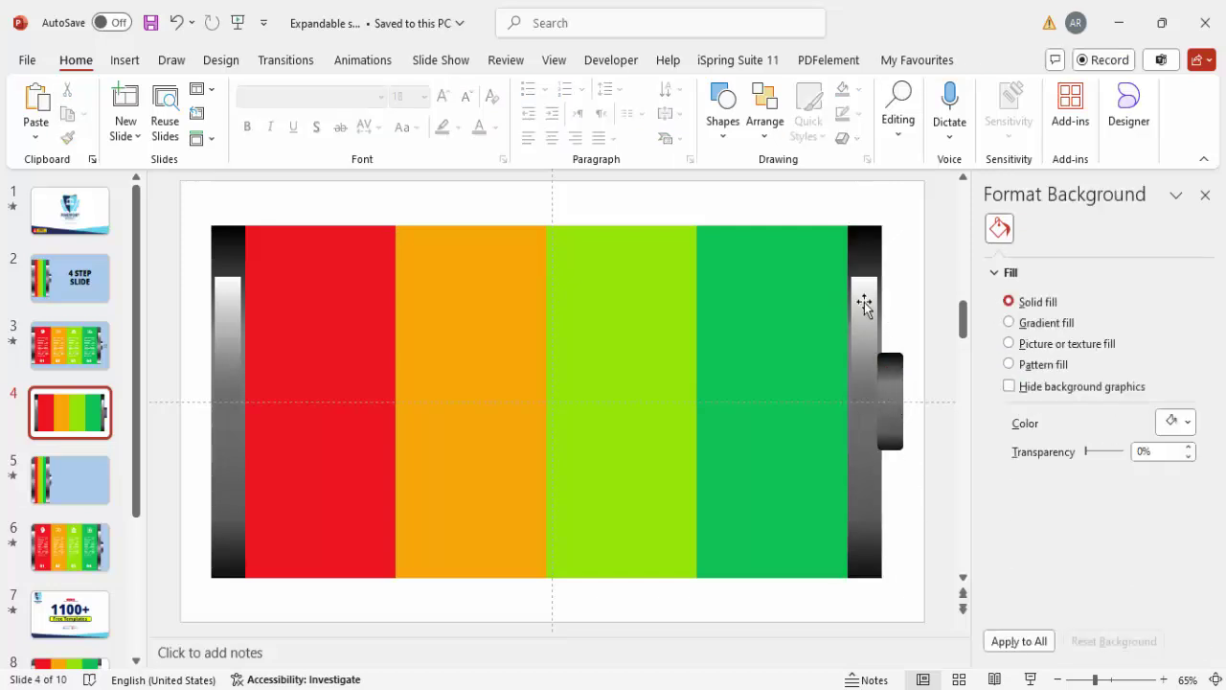
- Copy the right bar's highlight strip into the tab
click(865, 301)
drag(861, 288, 894, 381)
click(909, 338)
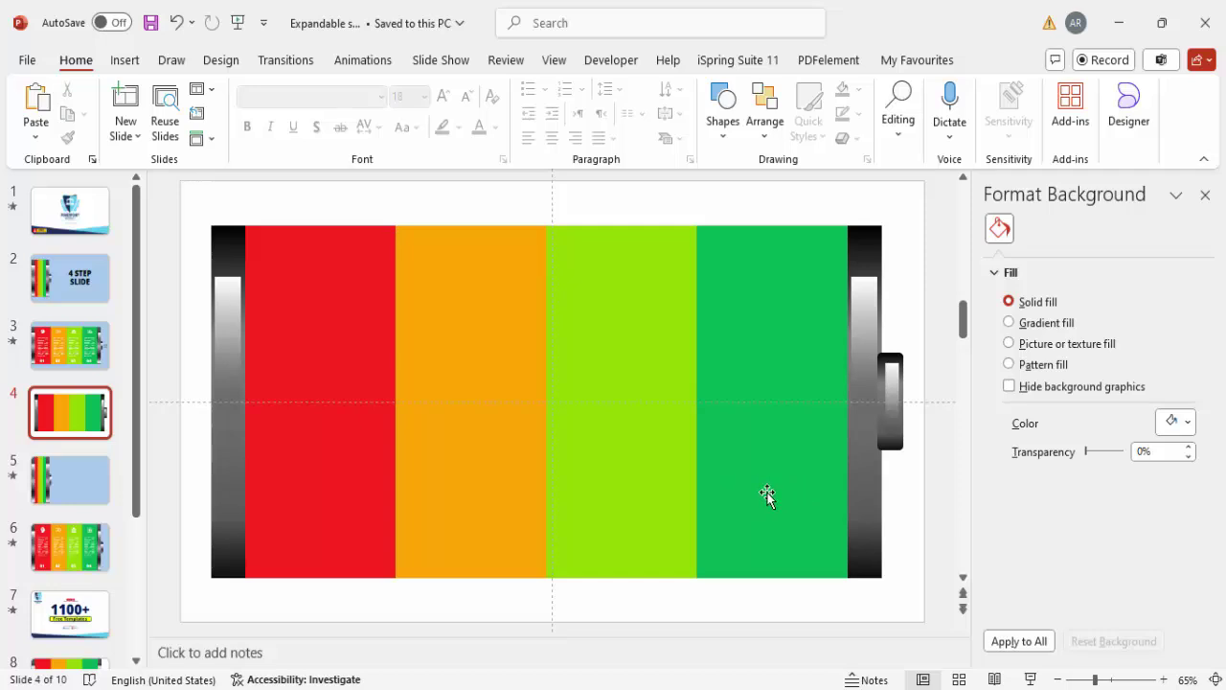
- Group the left bar with its highlight, and the right bar with its highlights and tab
drag(166, 201, 283, 651)
key(ctrl+g)
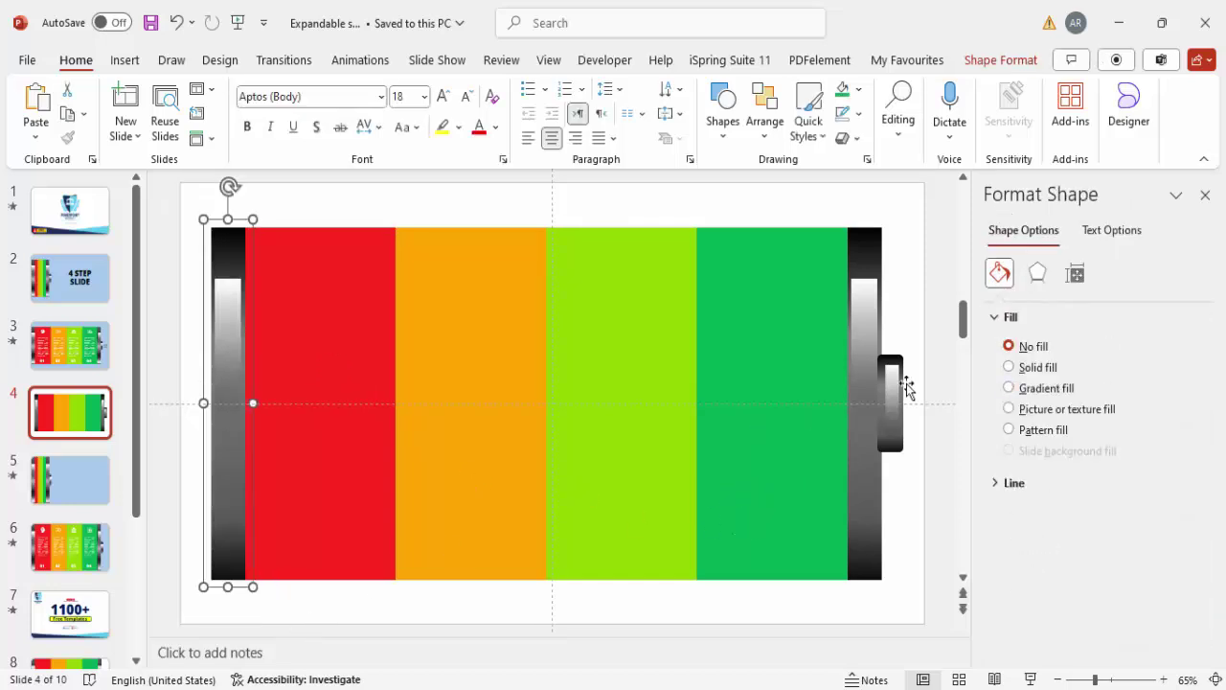
drag(819, 190, 951, 659)
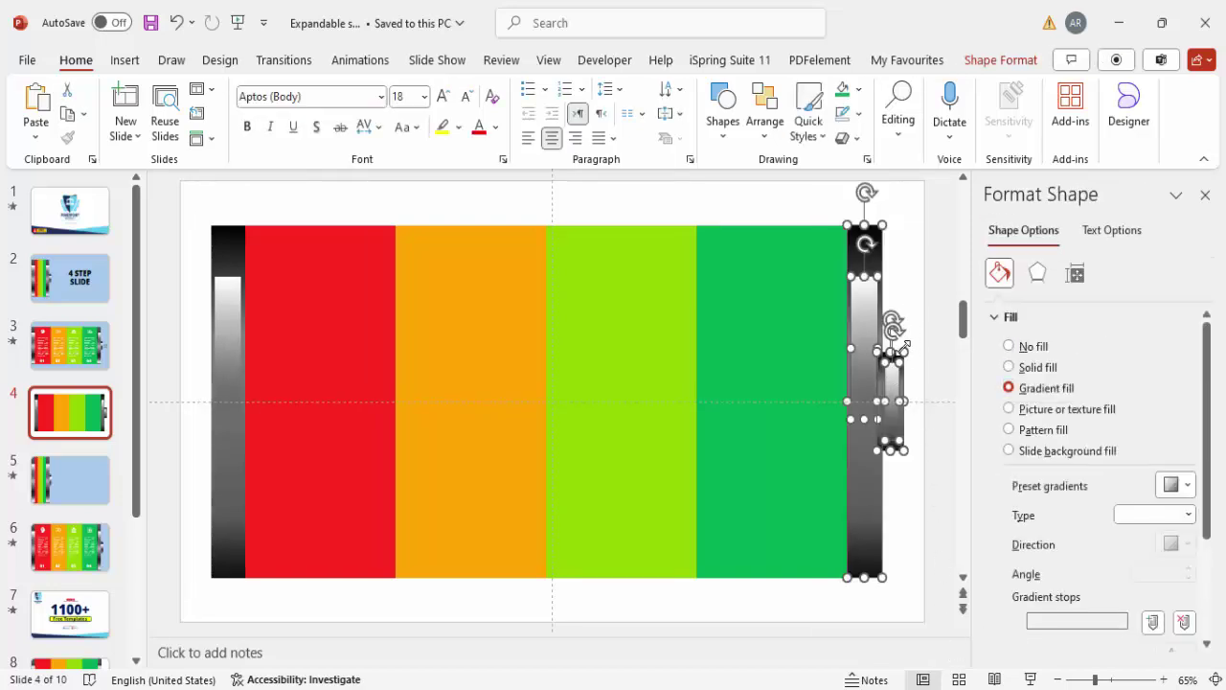
key(ctrl+g)
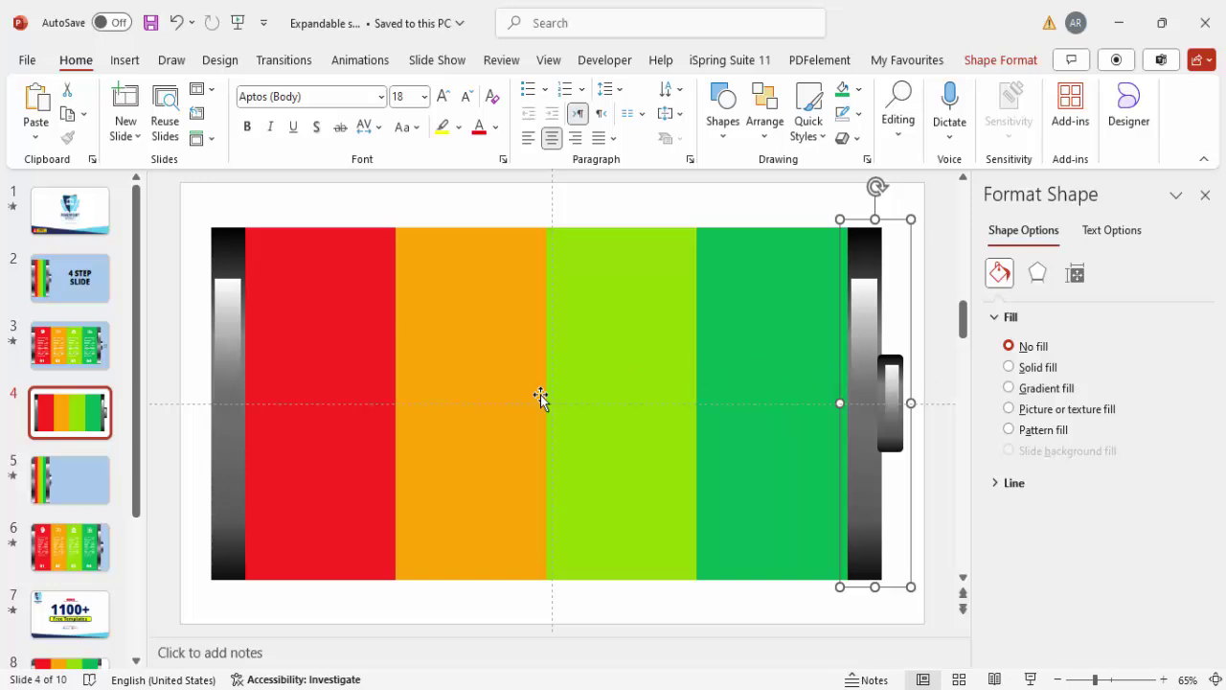